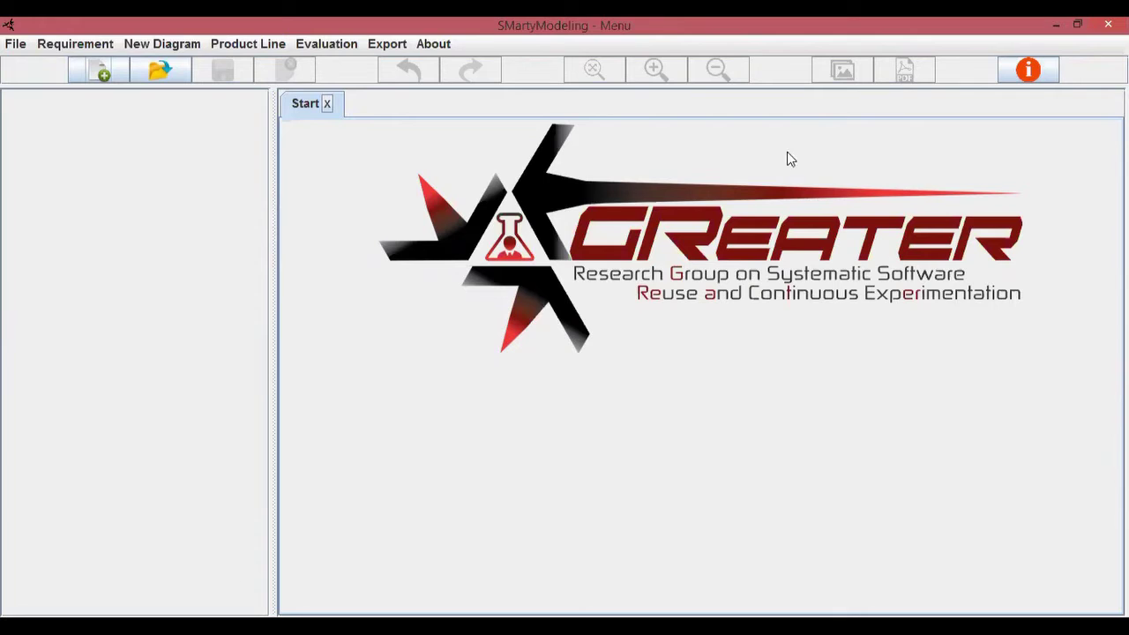
# Step: Create the new project file New_Project.smty from the toolbar
pyautogui.click(16, 43)
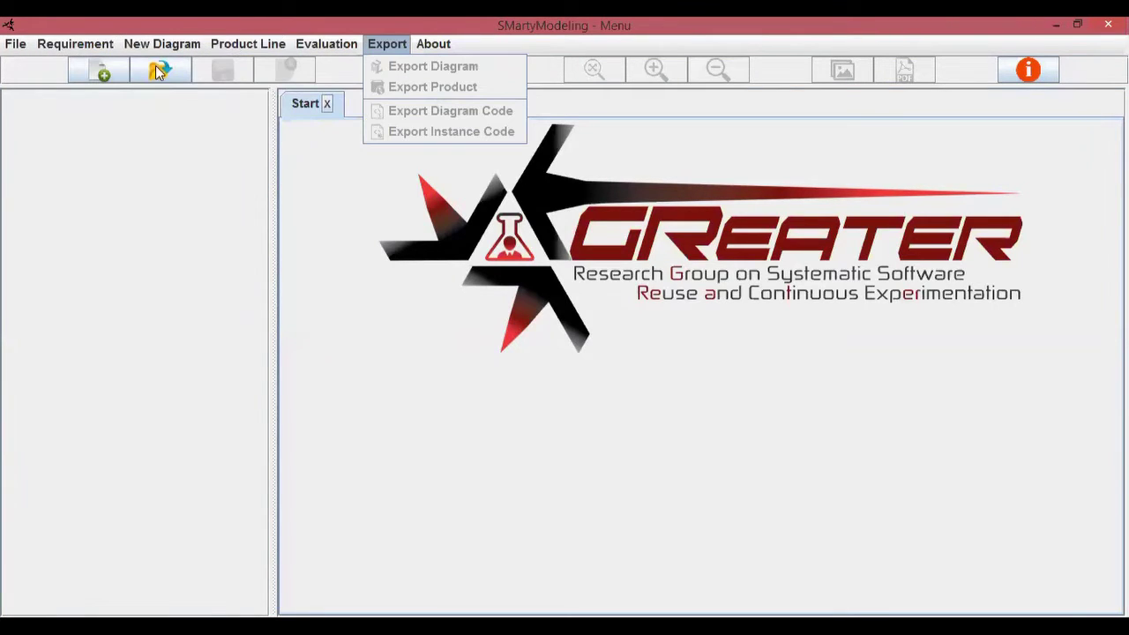
pyautogui.click(89, 75)
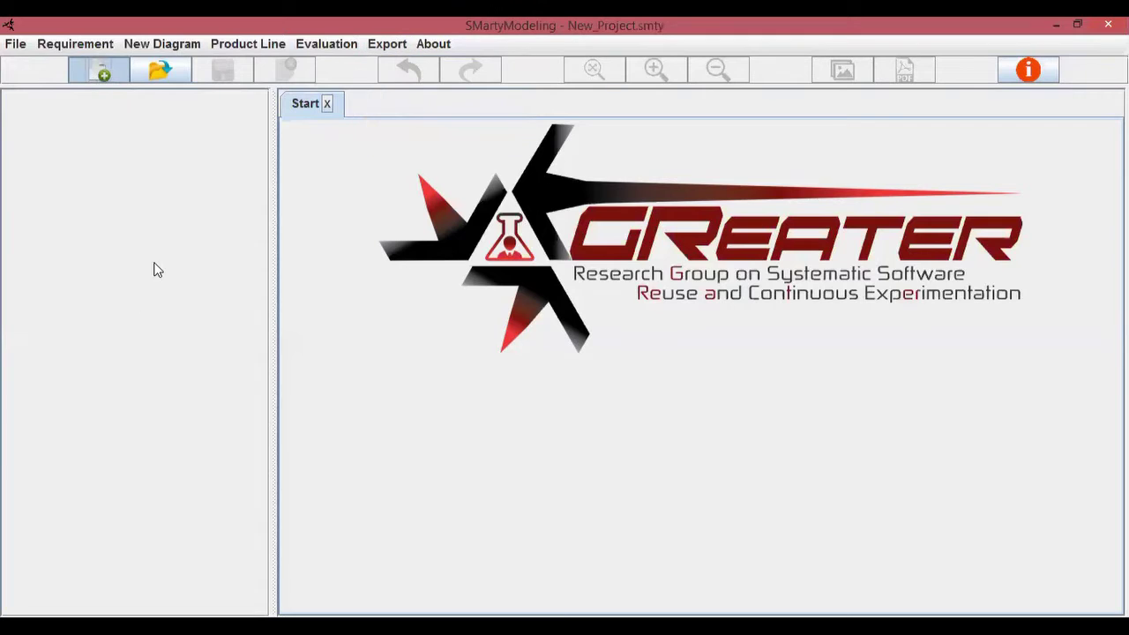
# Step: Rename Project0 to Project and insert functional requirement RF001, named and described 'Play Game'
pyautogui.click(56, 144)
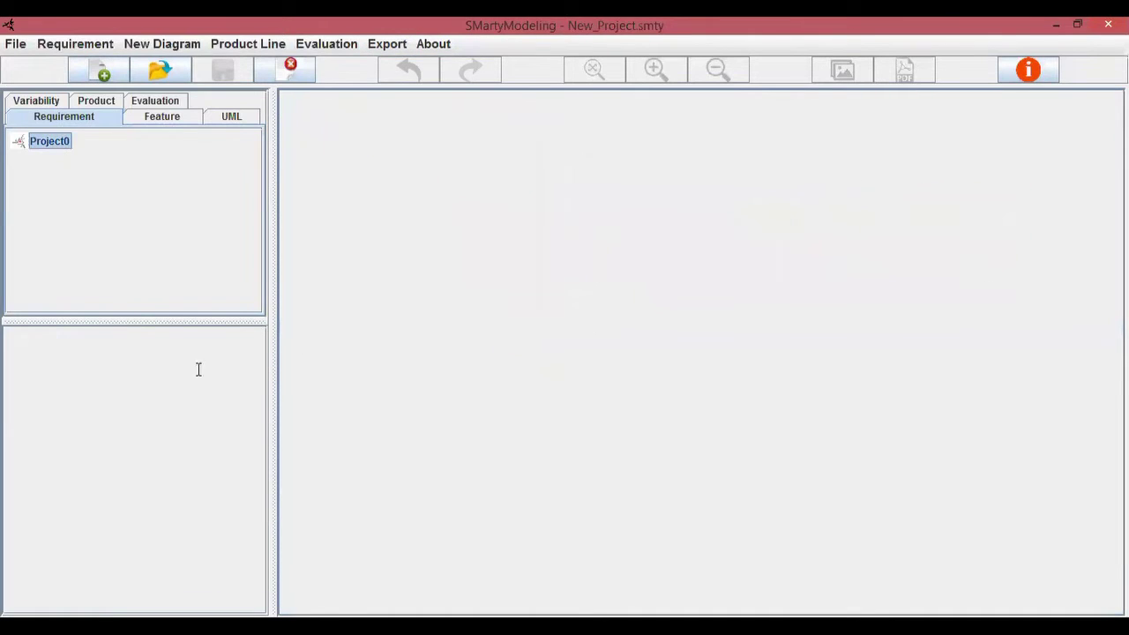
pyautogui.press('BackSpace')
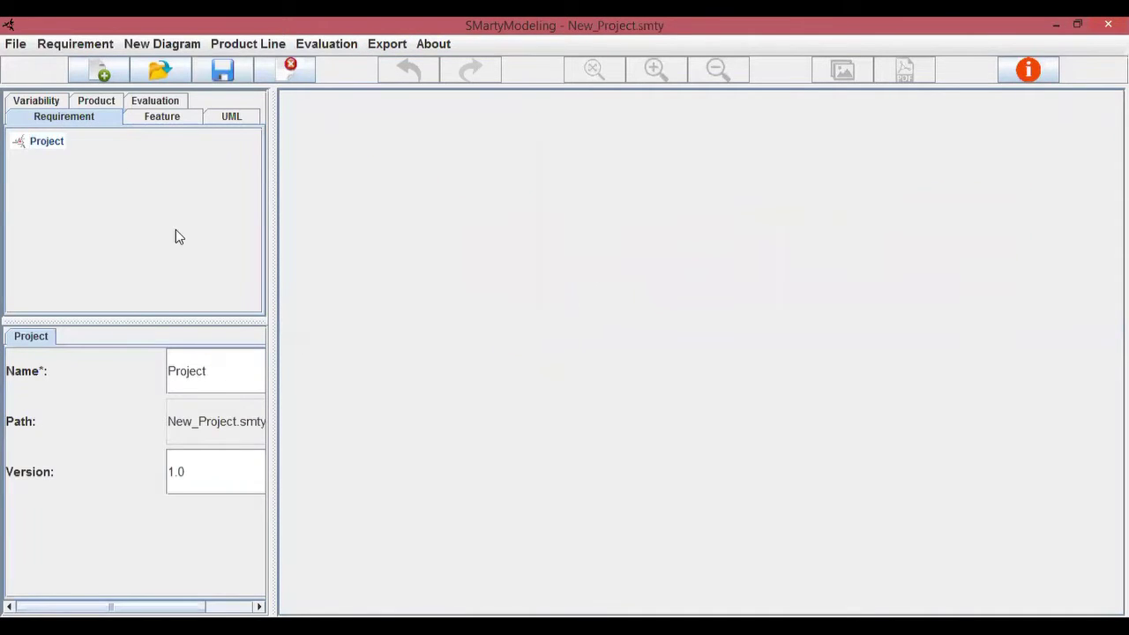
pyautogui.click(106, 43)
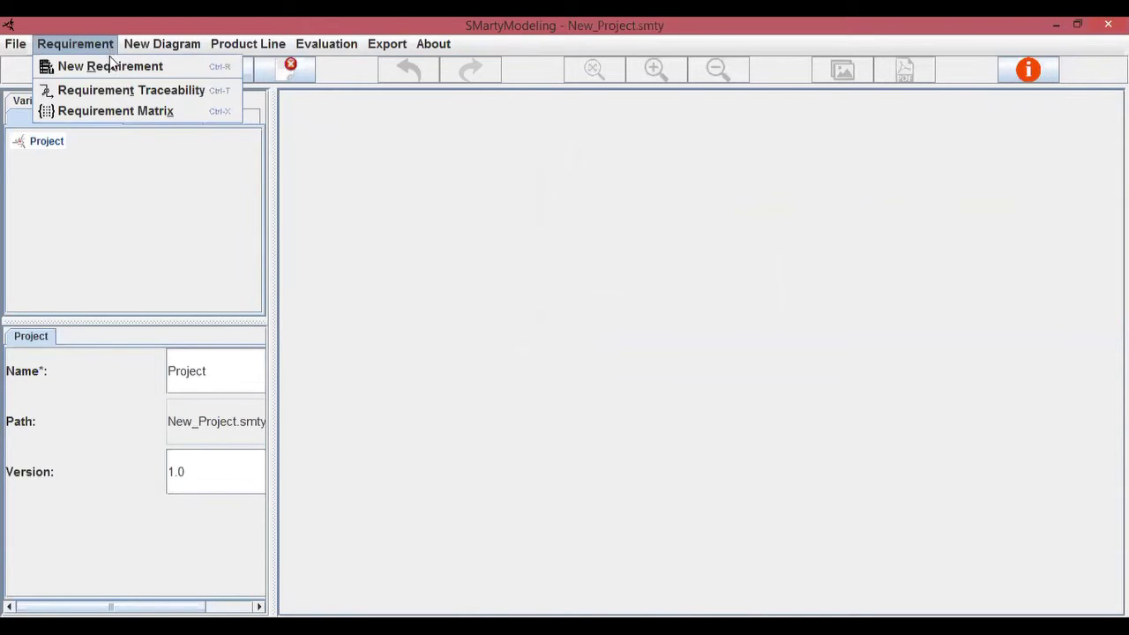
pyautogui.press('Return')
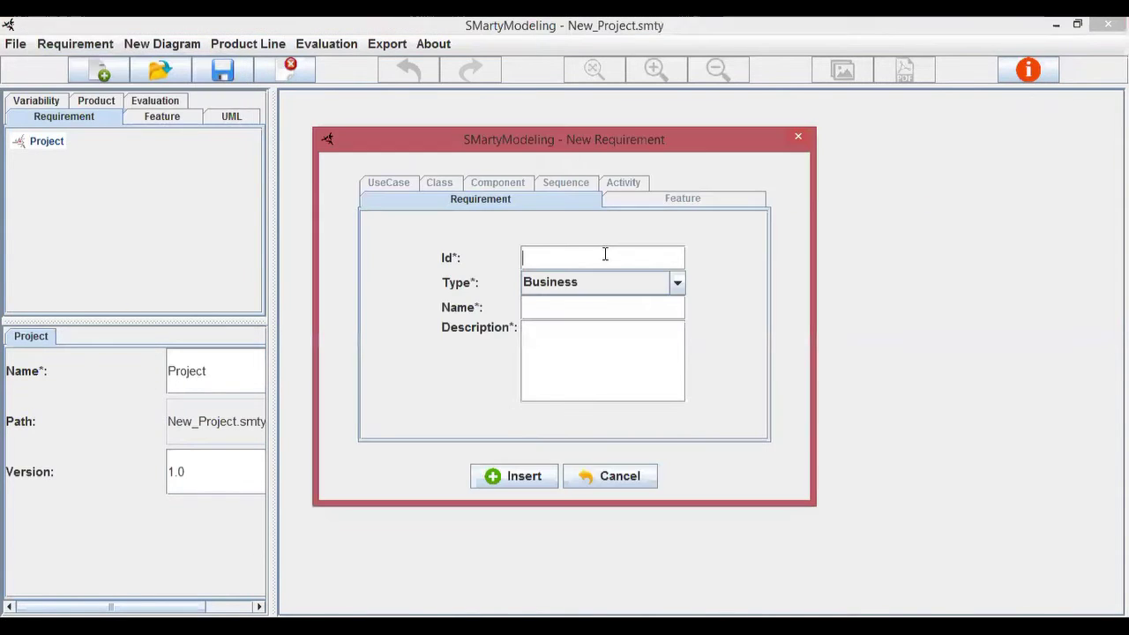
pyautogui.write('RF001')
pyautogui.press('Tab')
pyautogui.press('Down')
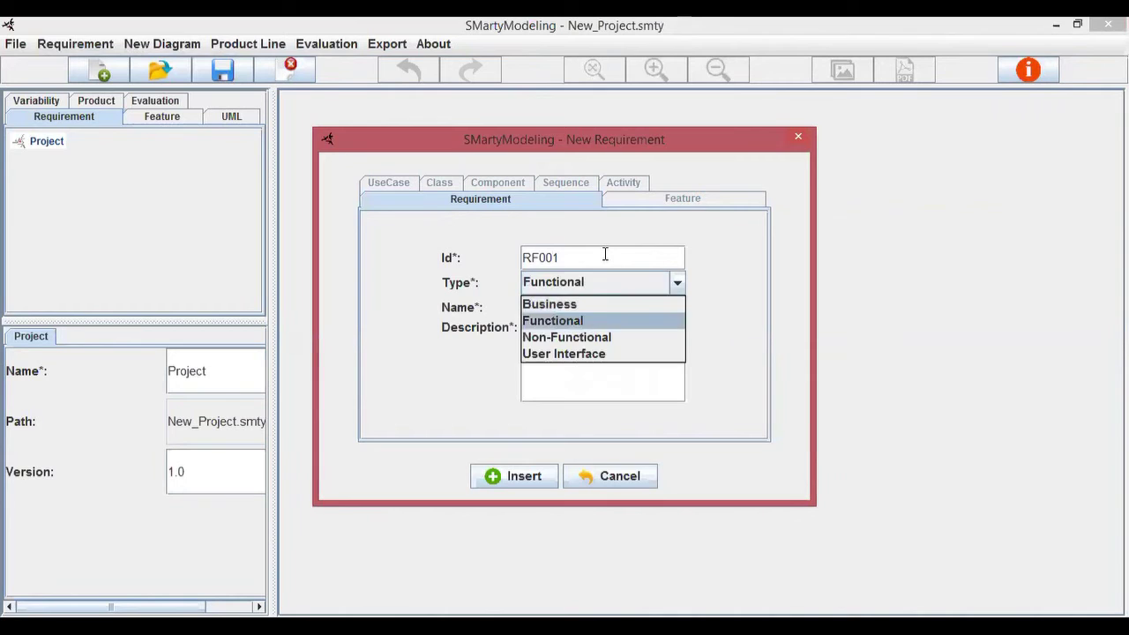
pyautogui.press('Tab')
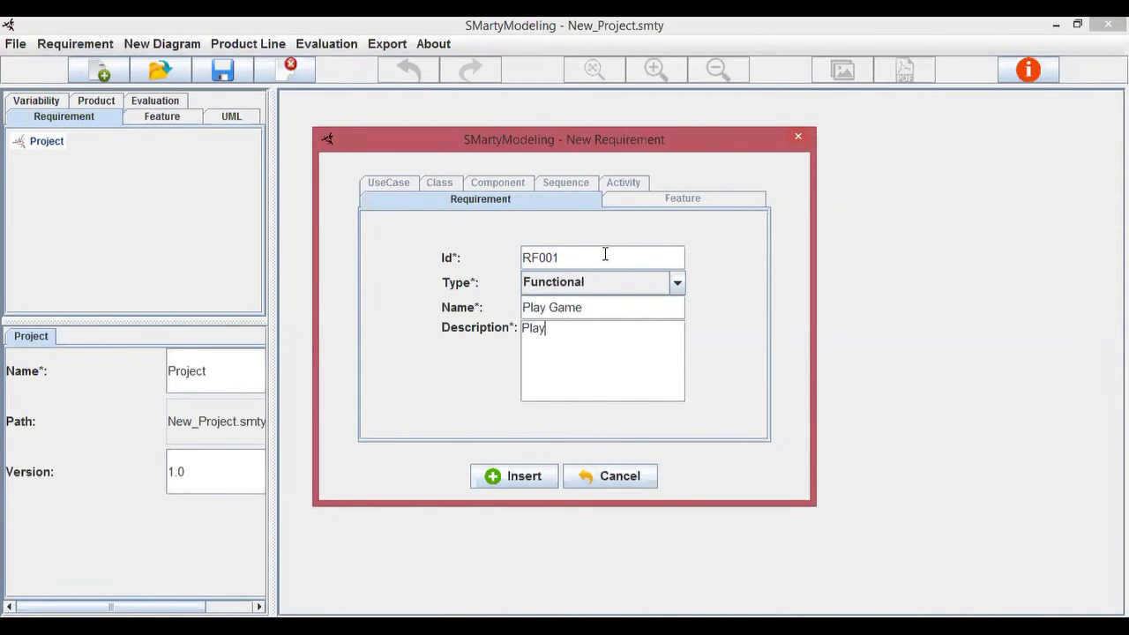
pyautogui.write('Game')
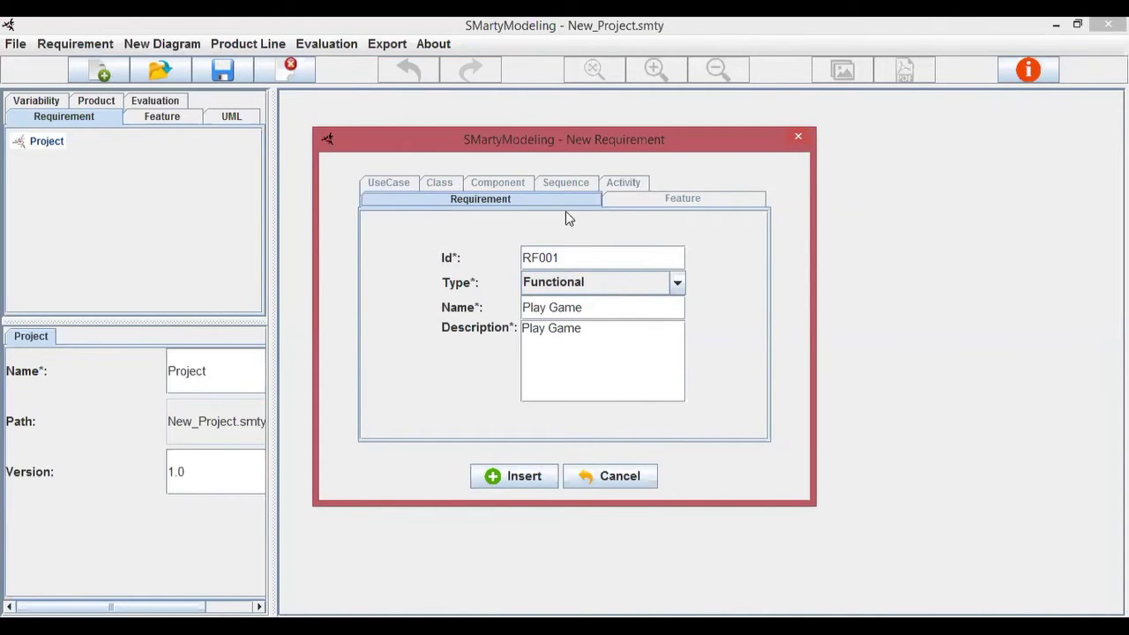
pyautogui.click(484, 469)
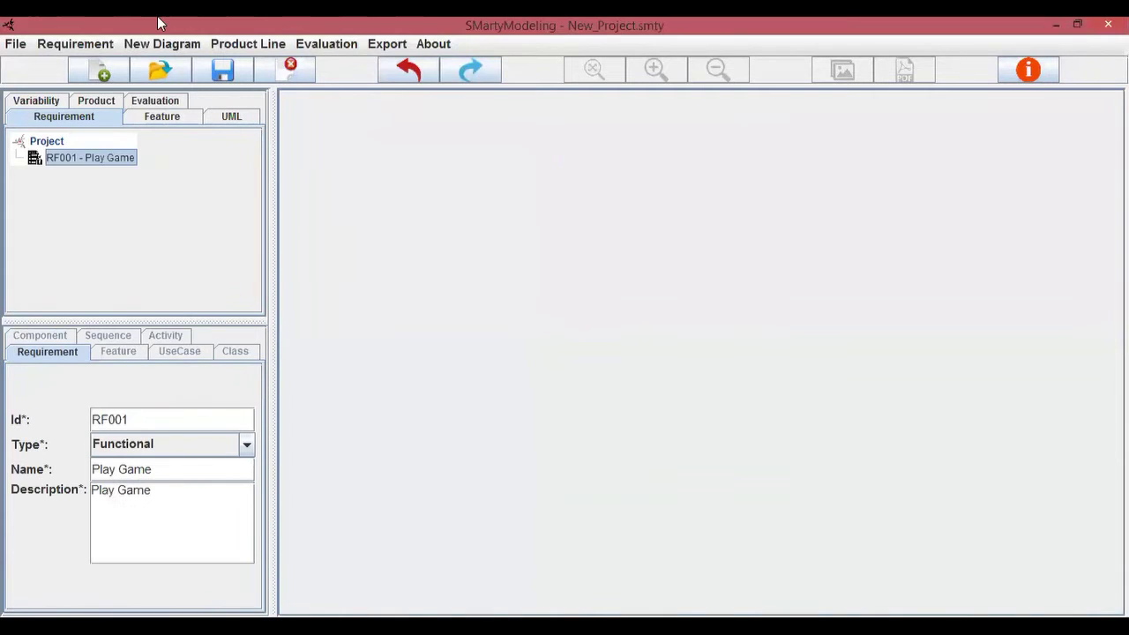
pyautogui.click(101, 43)
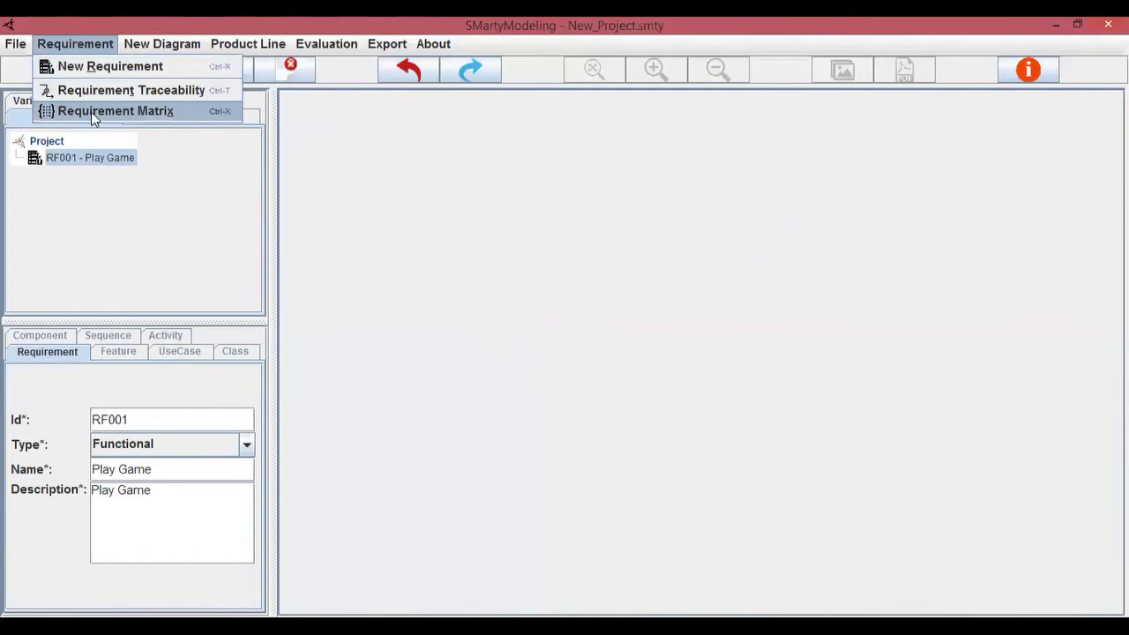
# Step: Create a feature diagram with Feature1 at the top and Feature2 and Feature3 below it
pyautogui.moveTo(150, 46)
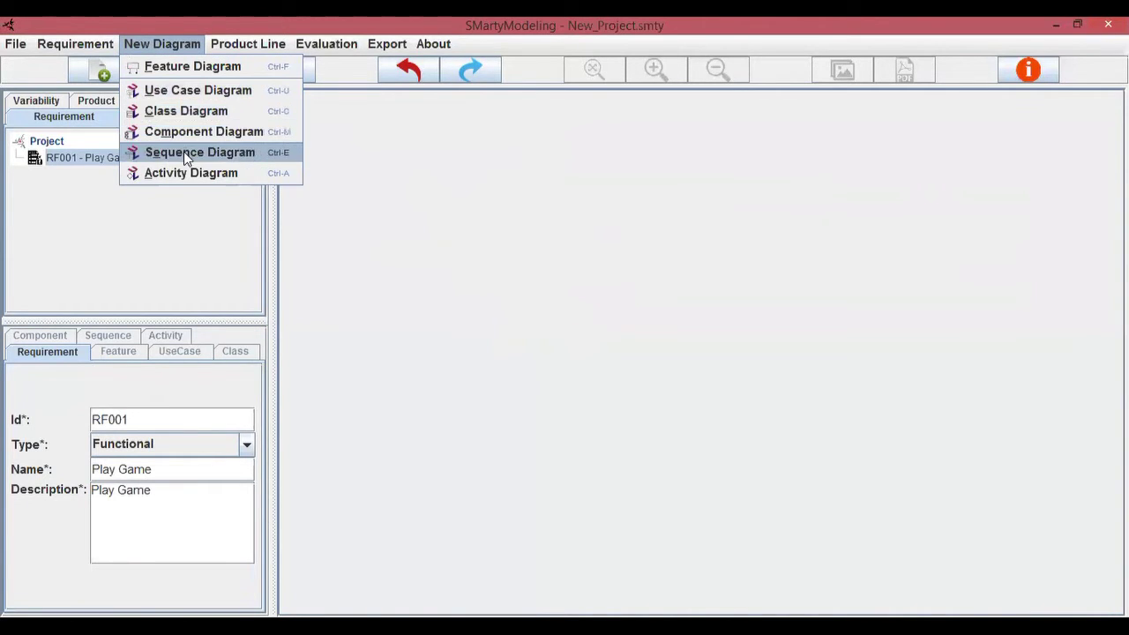
pyautogui.click(151, 215)
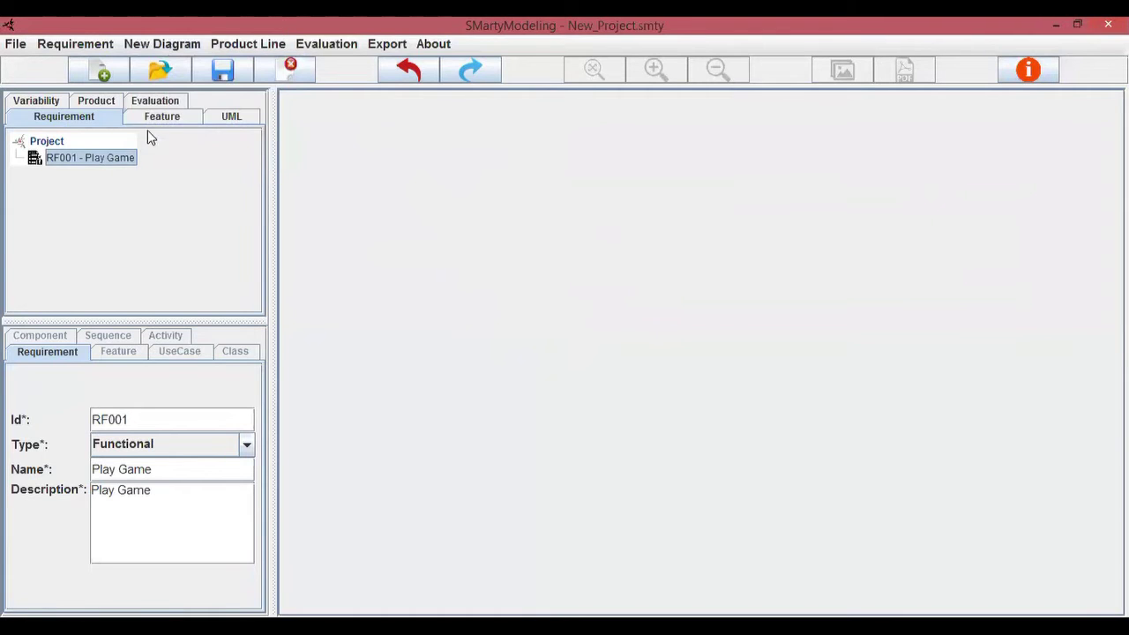
pyautogui.click(152, 118)
pyautogui.click(156, 43)
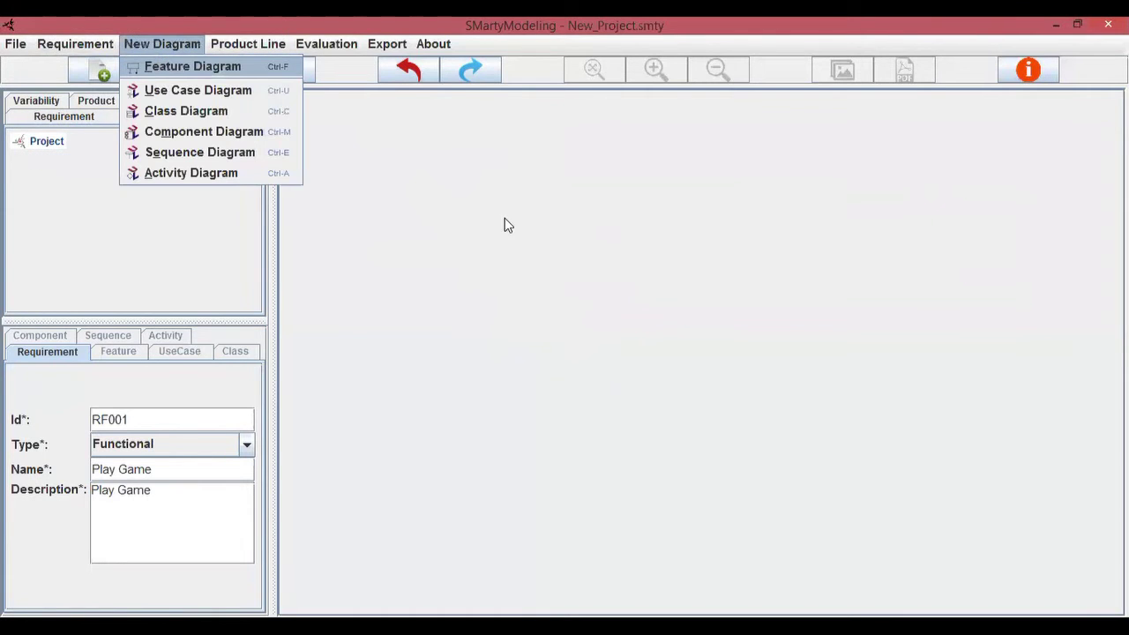
pyautogui.press('Return')
pyautogui.click(381, 137)
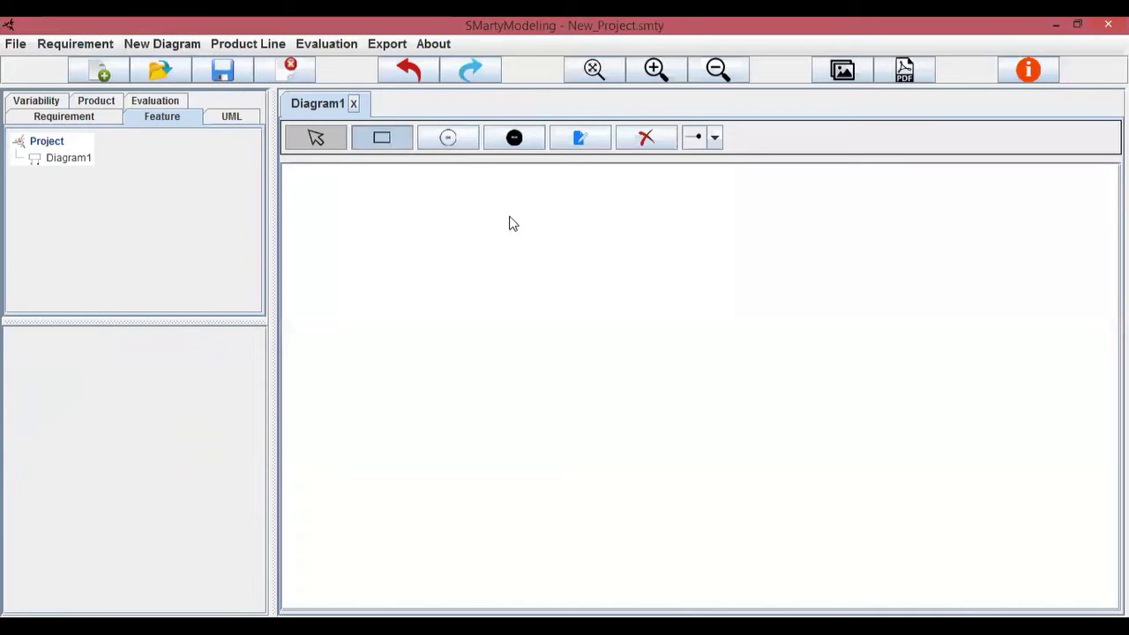
pyautogui.click(575, 258)
pyautogui.click(384, 386)
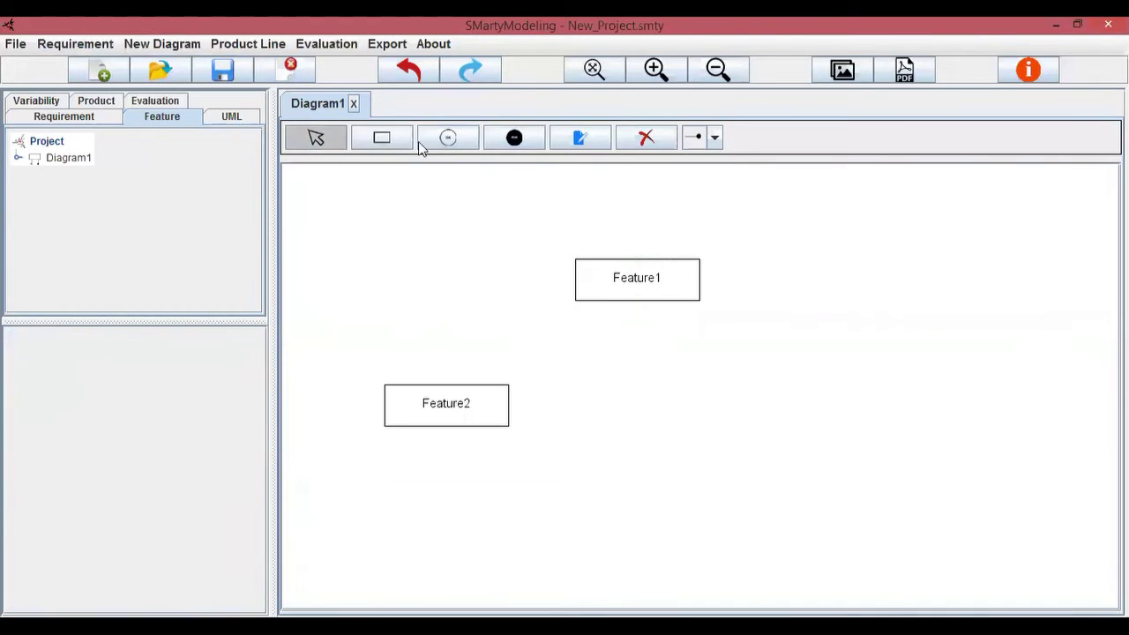
pyautogui.click(693, 378)
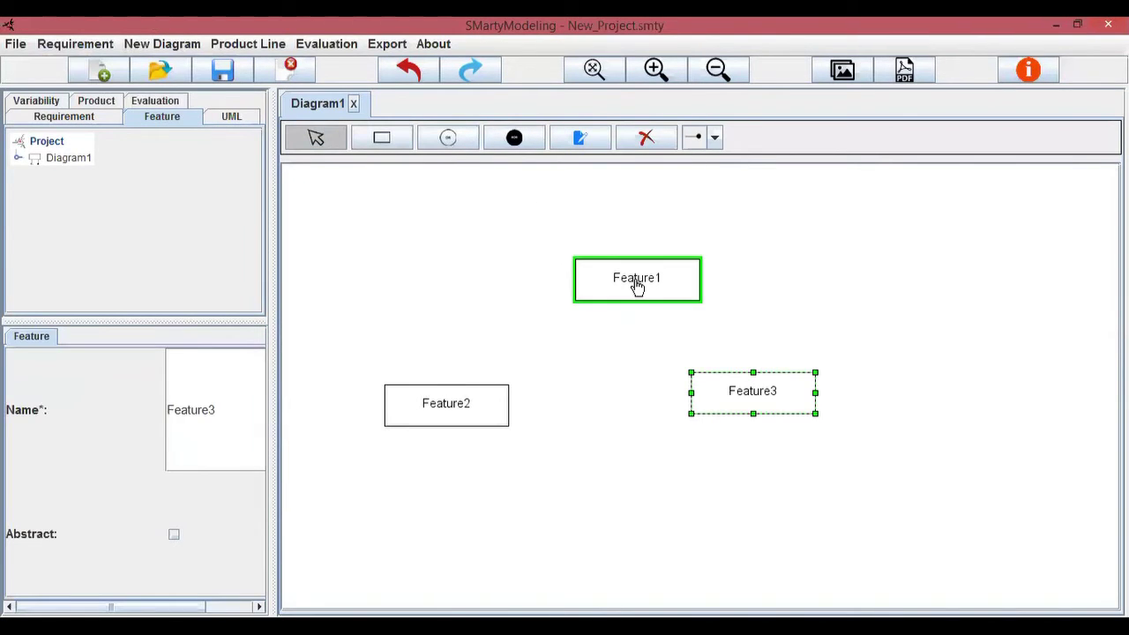
# Step: Connect Feature1 to Feature2 as mandatory and to Feature3 as optional
pyautogui.moveTo(635, 285); pyautogui.dragTo(444, 410)
pyautogui.click(712, 138)
pyautogui.click(701, 176)
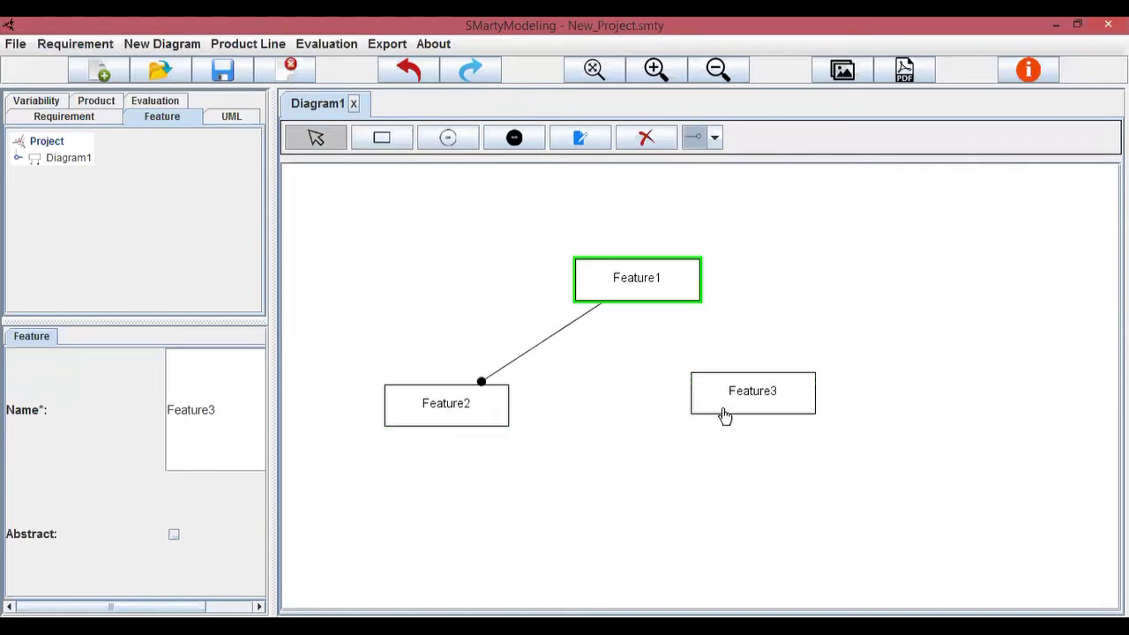
pyautogui.moveTo(650, 282); pyautogui.dragTo(731, 382)
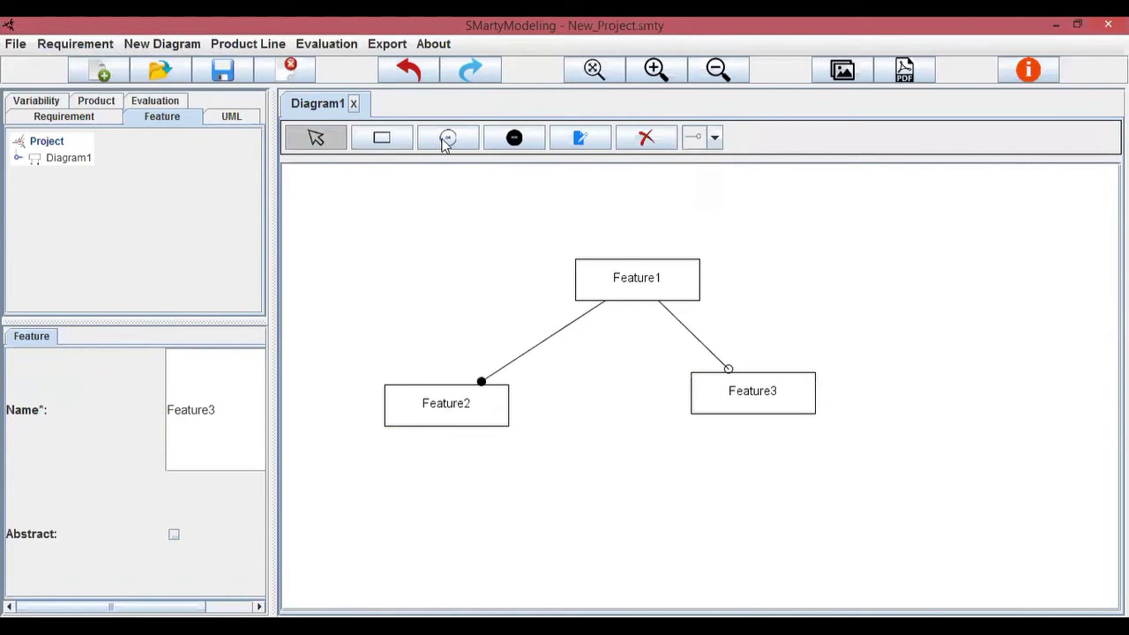
pyautogui.click(181, 44)
# Step: Create use case diagram Diagram2 and add an actor named Player
pyautogui.click(179, 91)
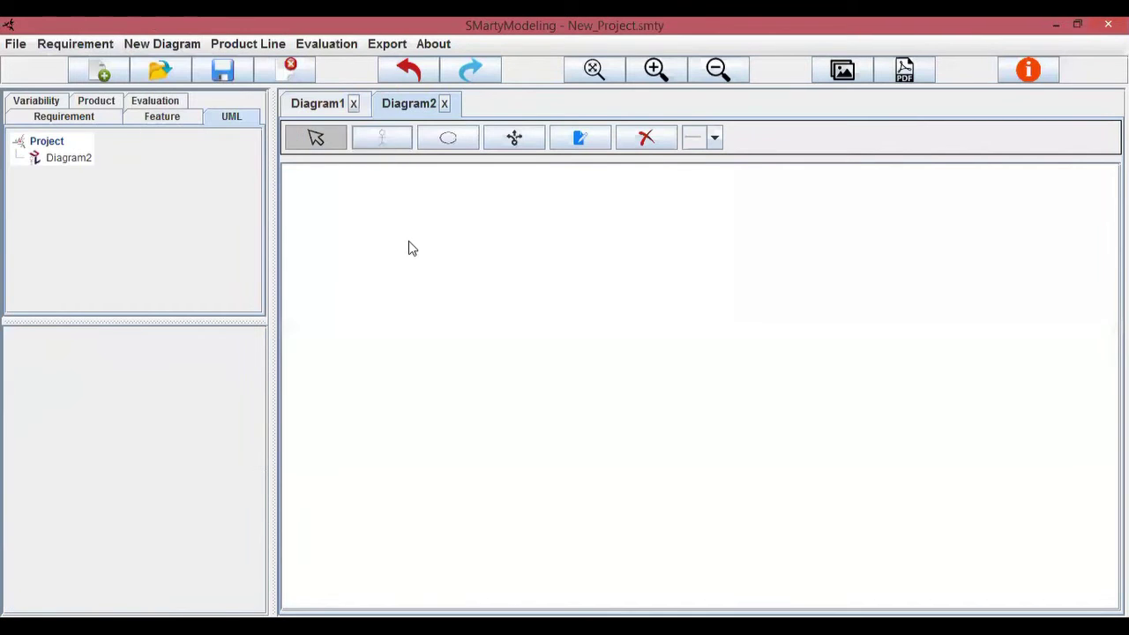
pyautogui.click(459, 321)
pyautogui.click(448, 315)
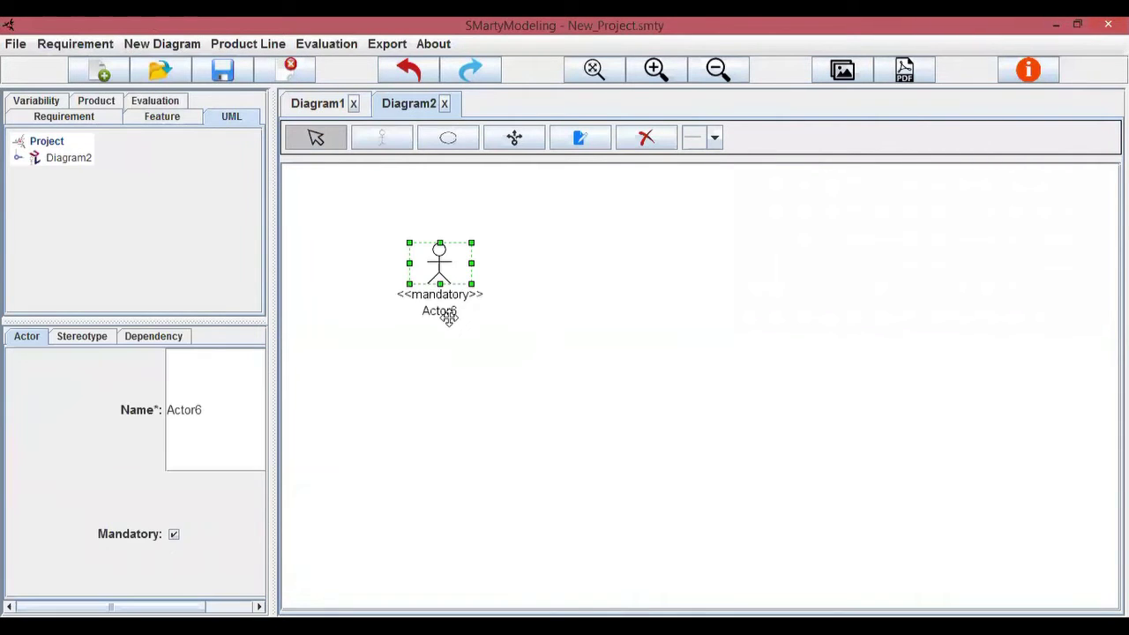
pyautogui.doubleClick(449, 317)
pyautogui.write('Player')
pyautogui.click(449, 318)
# Step: Add a Start Game use case to the right of Player
pyautogui.click(443, 143)
pyautogui.click(617, 219)
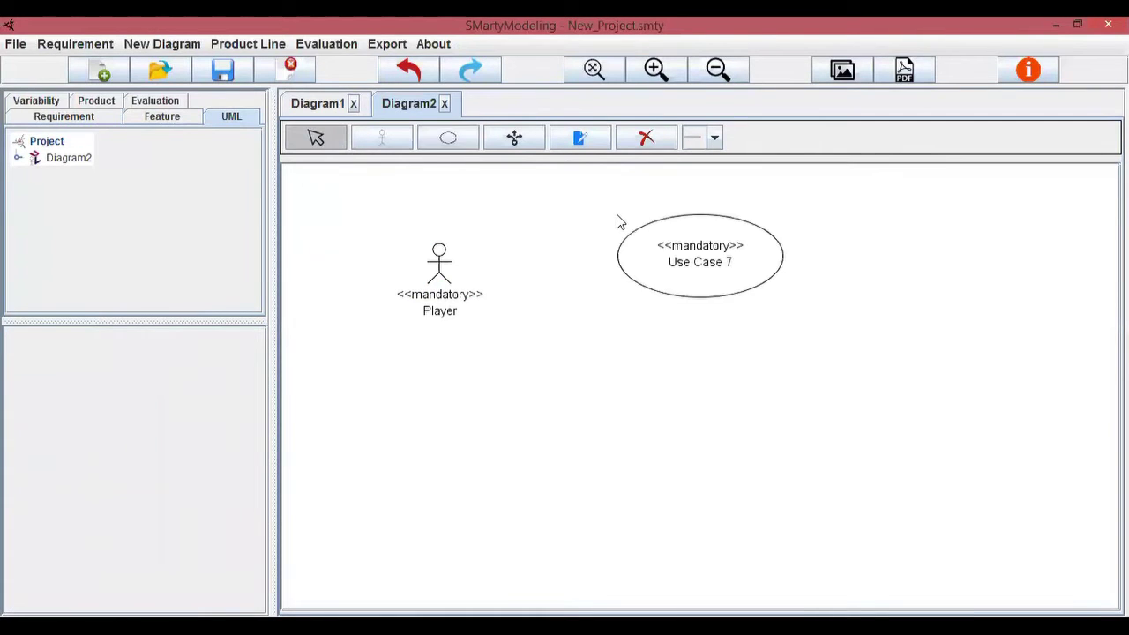
pyautogui.click(700, 258)
pyautogui.doubleClick(701, 255)
pyautogui.write('D')
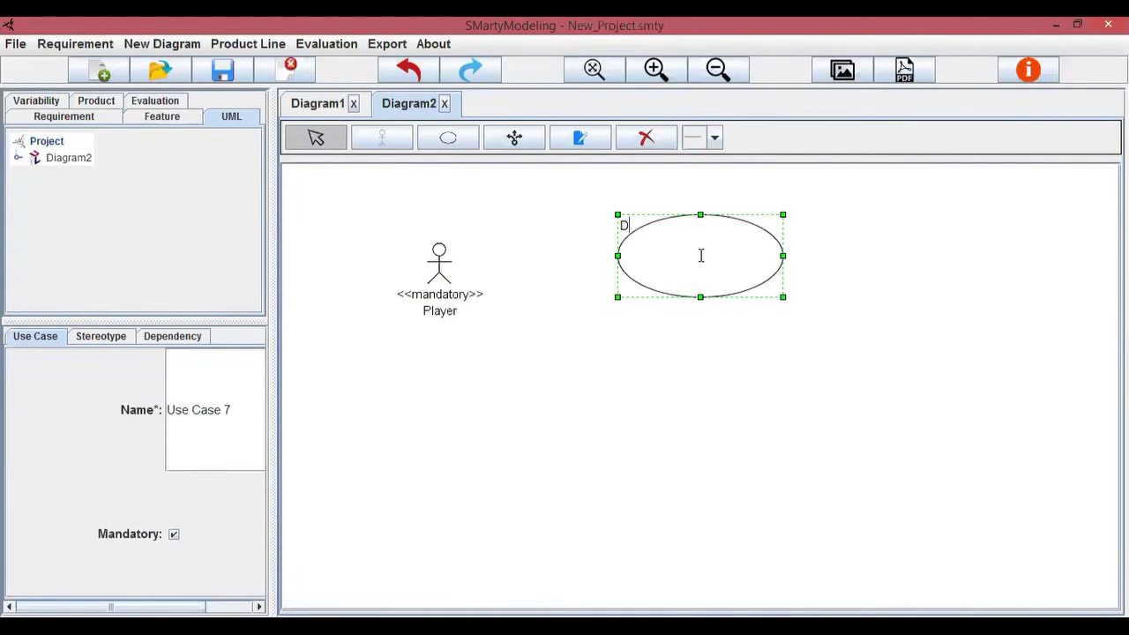
pyautogui.write('Sart Game')
pyautogui.click(573, 198)
# Step: Add an Install Game use case below Start Game and make it optional
pyautogui.click(448, 138)
pyautogui.click(671, 345)
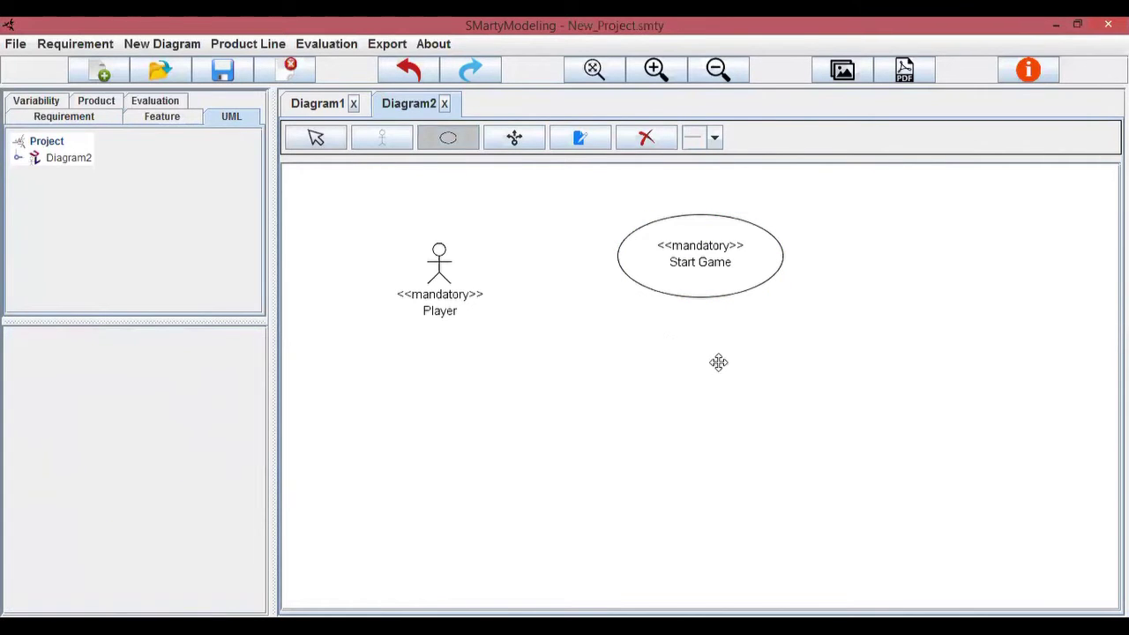
pyautogui.doubleClick(732, 374)
pyautogui.write('Install ')
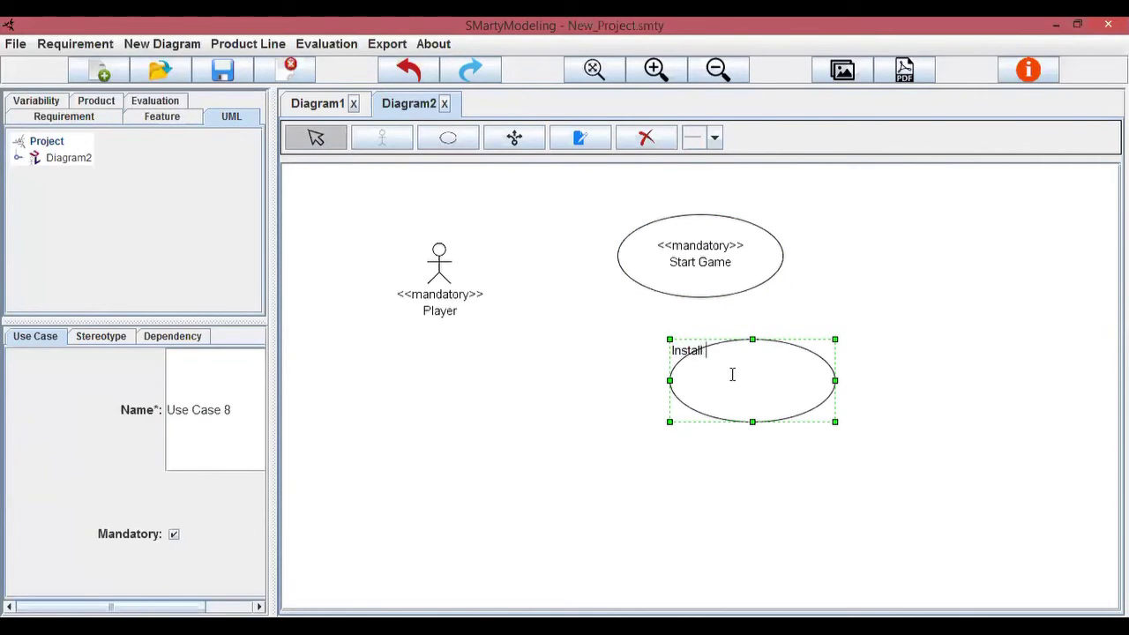
pyautogui.write('Game')
pyautogui.click(638, 338)
pyautogui.click(653, 381)
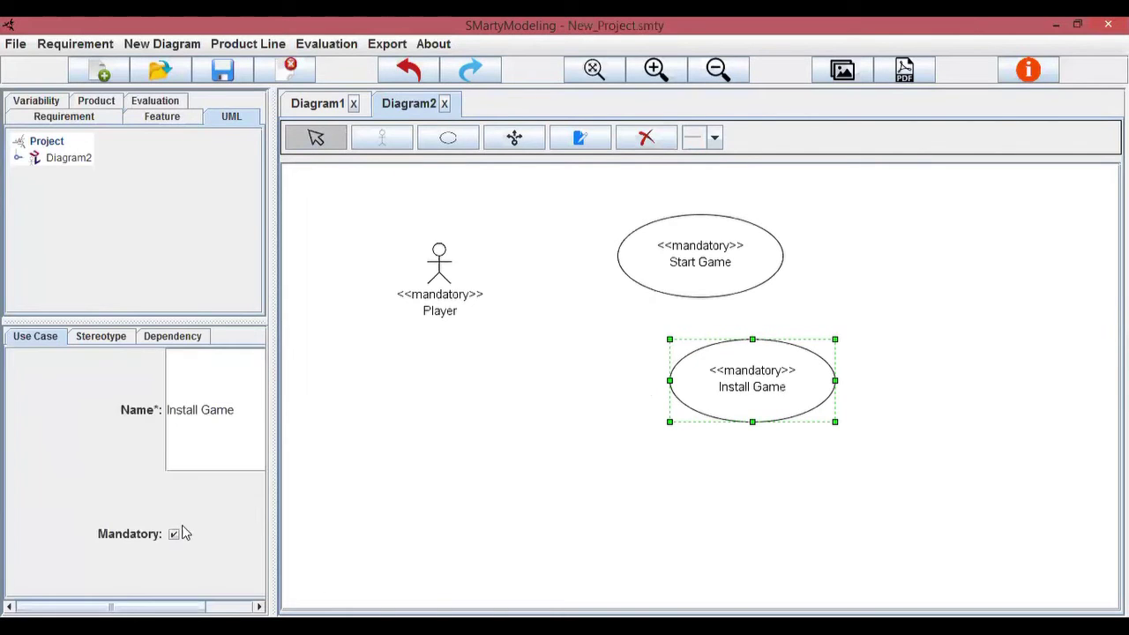
pyautogui.click(174, 533)
# Step: Add a Play Game use case to the left of Install Game
pyautogui.click(447, 139)
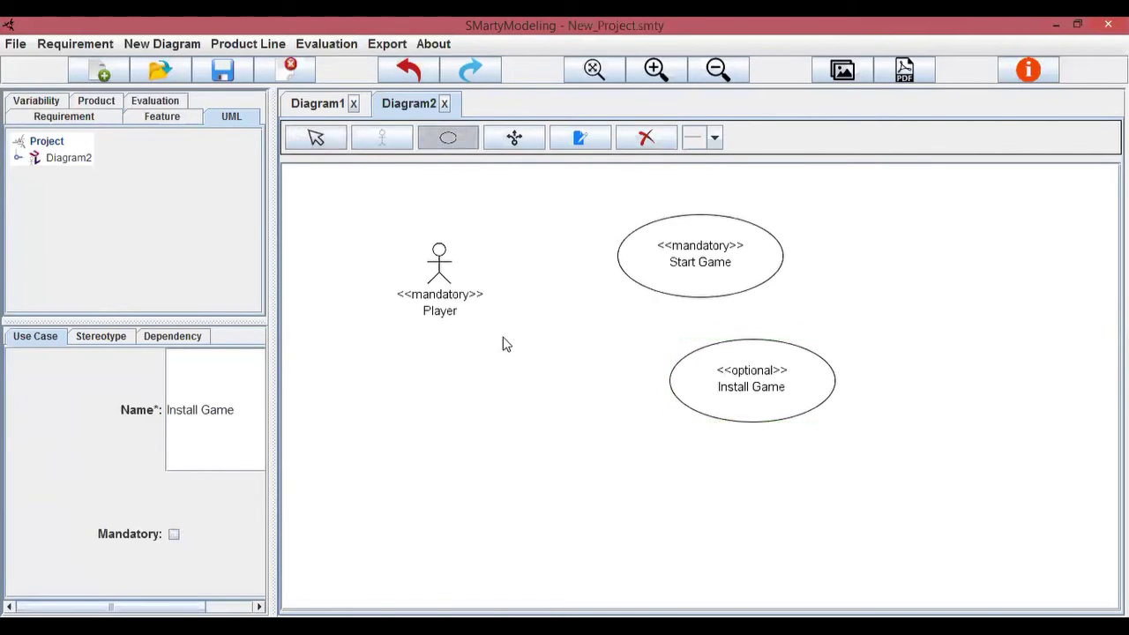
pyautogui.click(535, 399)
pyautogui.doubleClick(535, 403)
pyautogui.write('Pl')
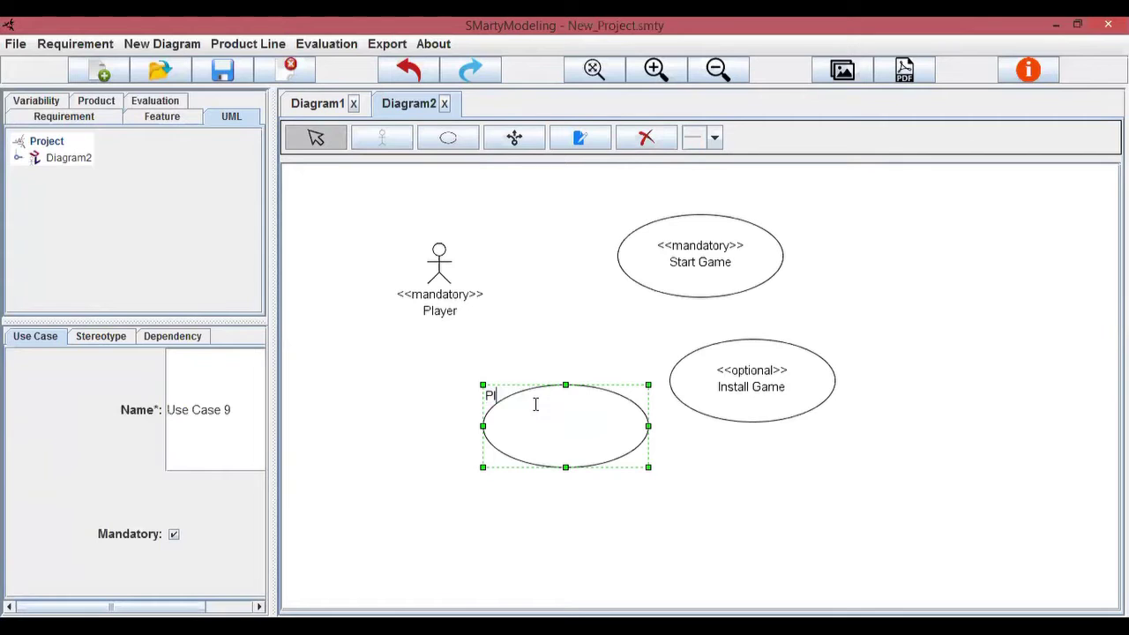
pyautogui.write('ay Game')
pyautogui.click(370, 275)
# Step: Add the Play Soccer and Play Tennis use cases at the bottom of the diagram
pyautogui.click(448, 138)
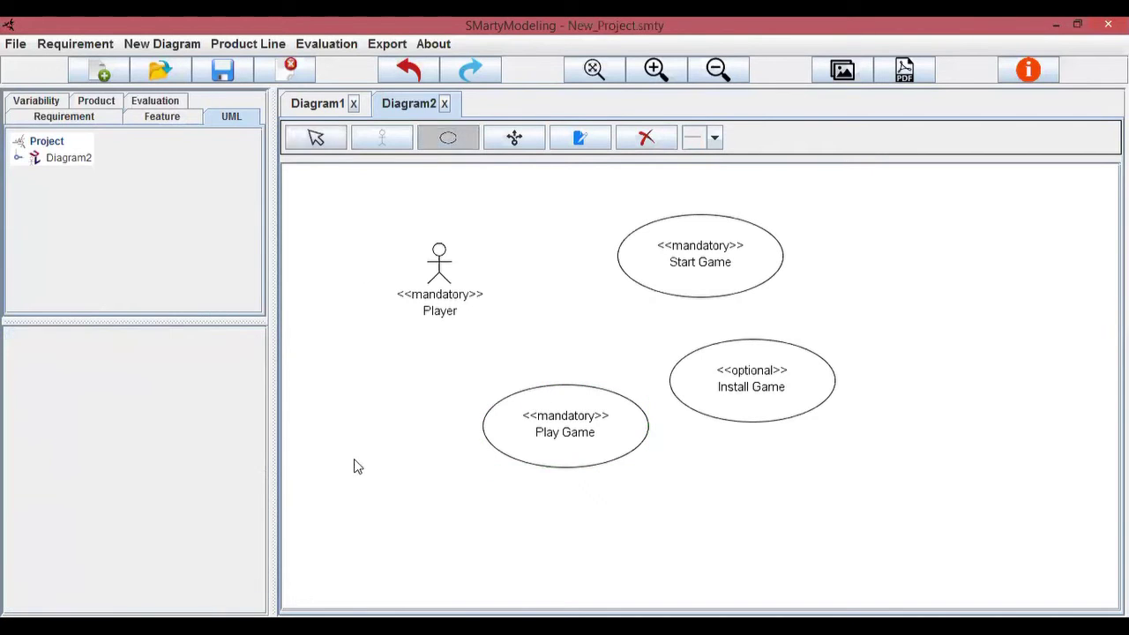
pyautogui.click(440, 529)
pyautogui.doubleClick(441, 533)
pyautogui.write('Play')
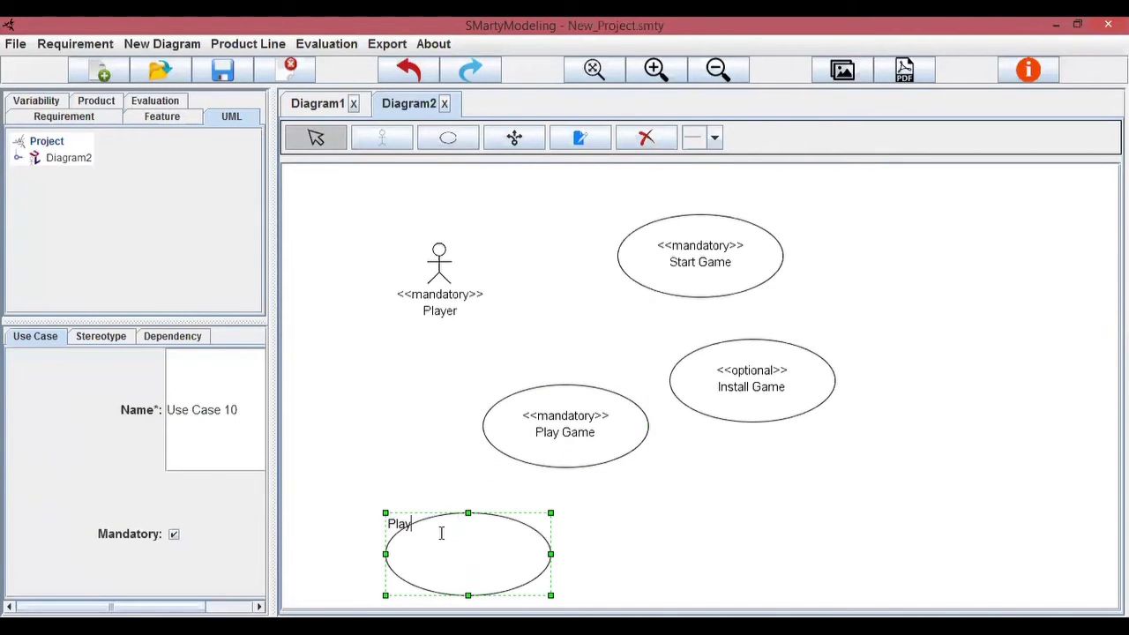
pyautogui.write(' Soccer')
pyautogui.press('Return')
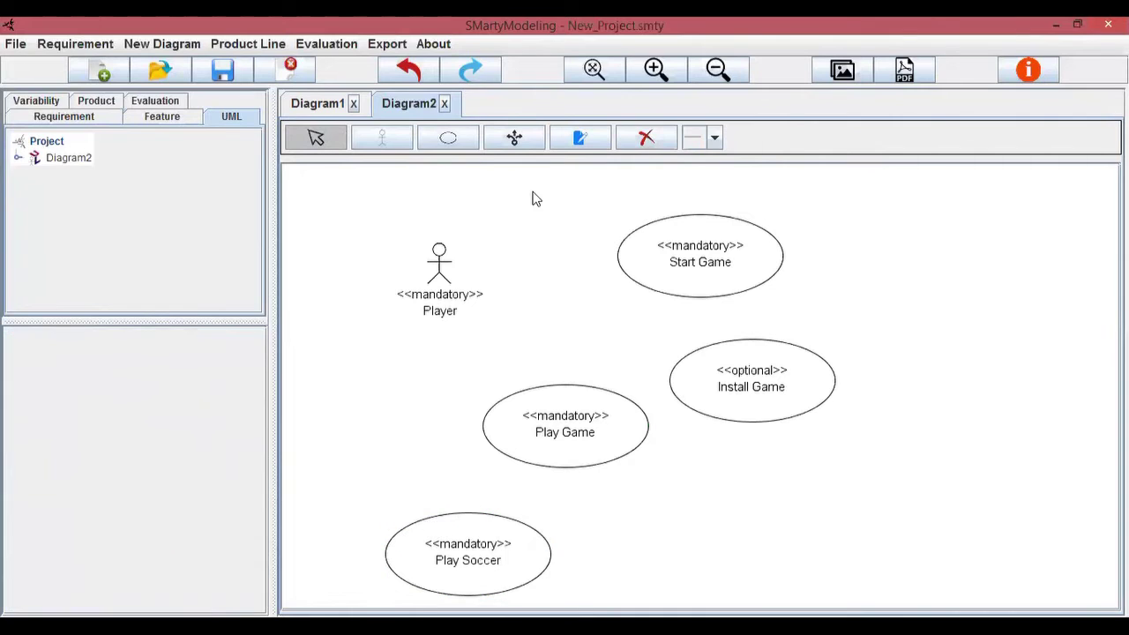
pyautogui.click(448, 139)
pyautogui.click(652, 559)
pyautogui.doubleClick(663, 570)
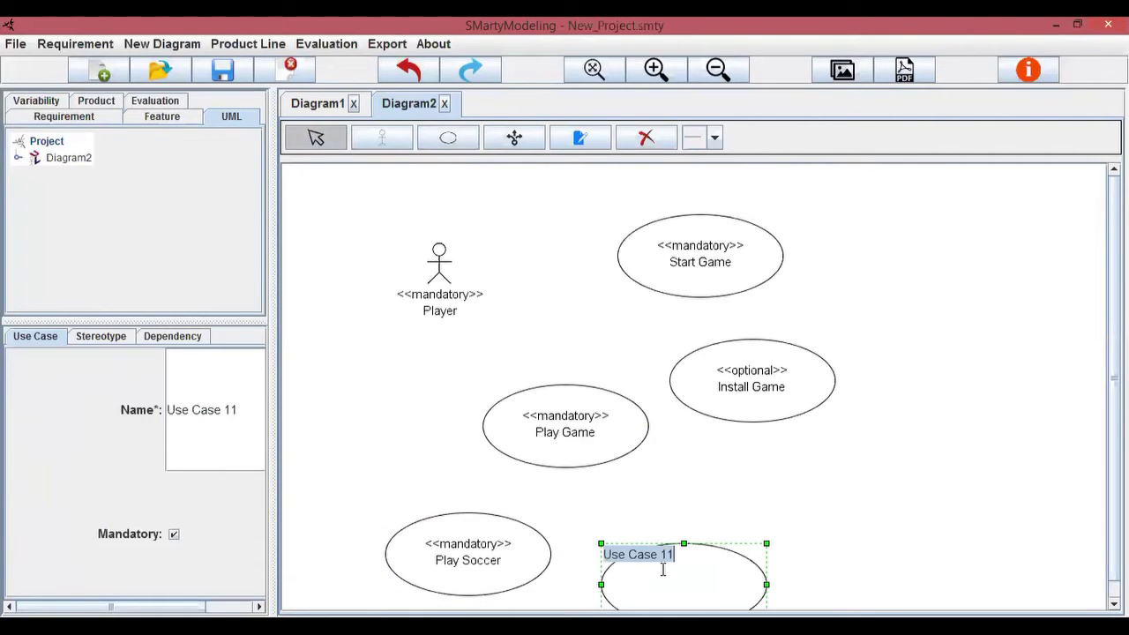
pyautogui.write('P')
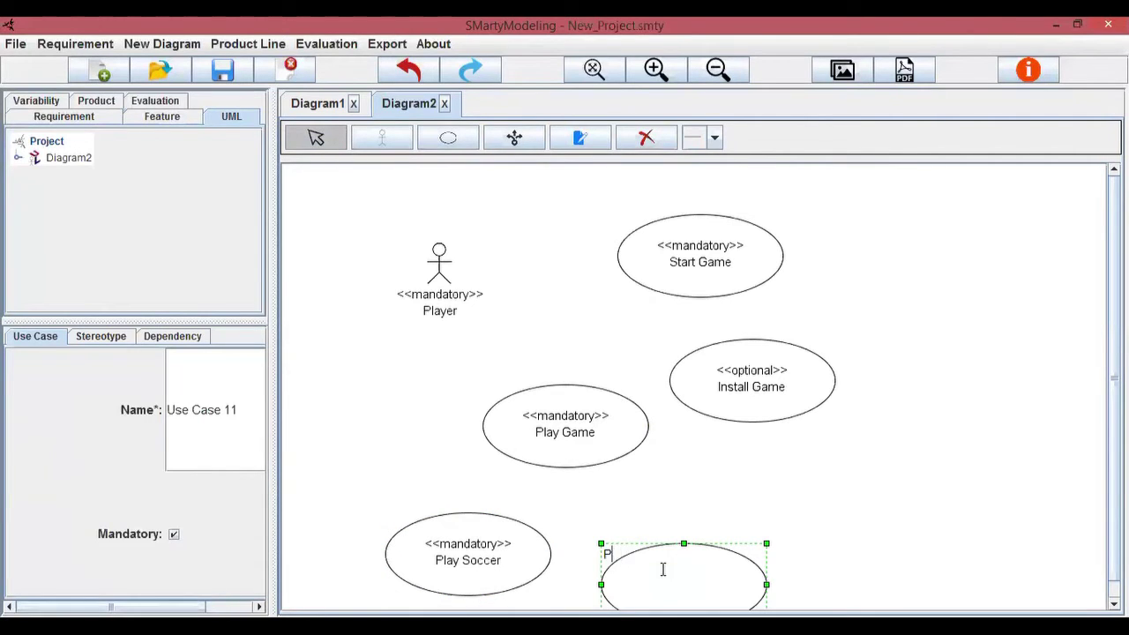
pyautogui.write('lay Tennis')
pyautogui.press('Return')
# Step: Add the Play Pong use case below Install Game
pyautogui.click(448, 138)
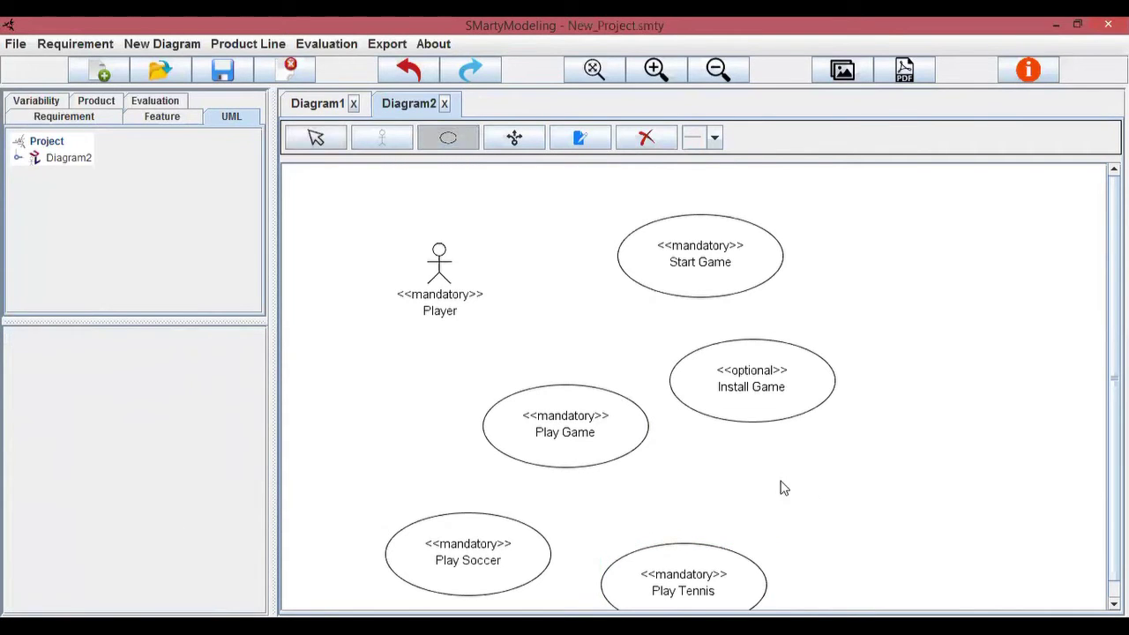
pyautogui.click(858, 528)
pyautogui.doubleClick(857, 521)
pyautogui.write('Play')
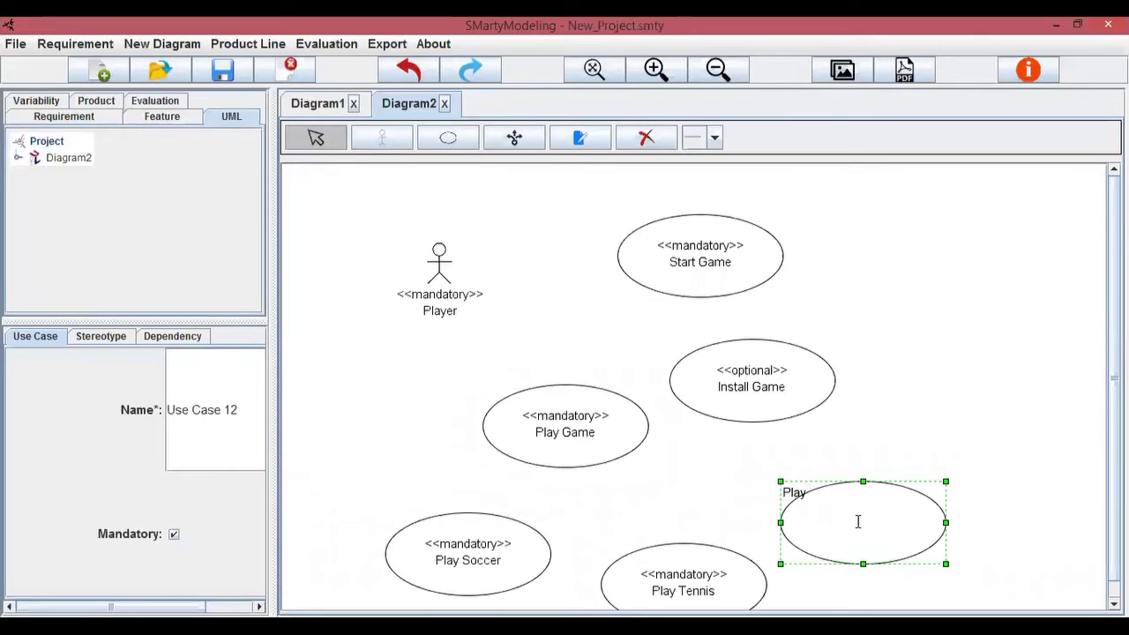
pyautogui.write(' Pong')
pyautogui.press('Return')
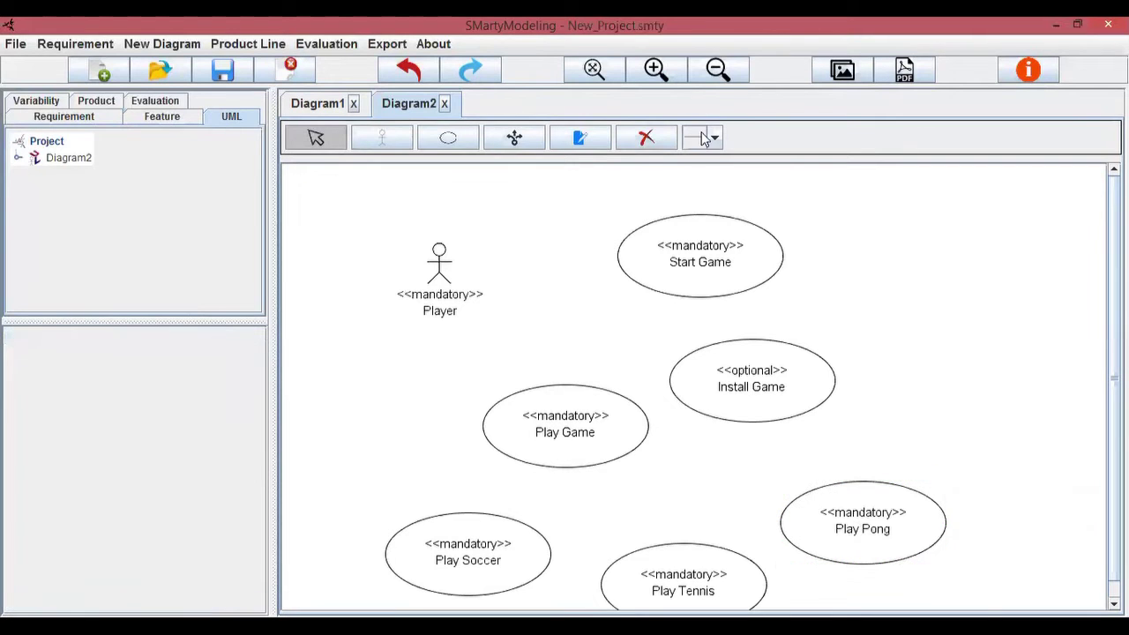
# Step: Make Play Pong, Play Tennis and Play Soccer each extend Play Game
pyautogui.click(703, 139)
pyautogui.click(723, 193)
pyautogui.moveTo(840, 522); pyautogui.dragTo(609, 446)
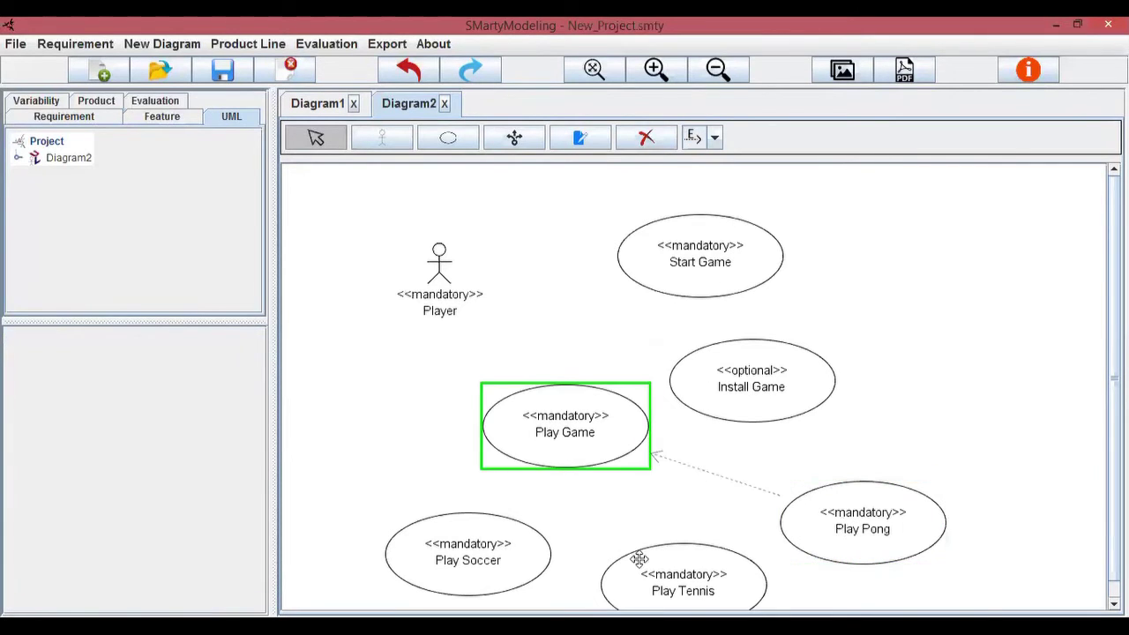
pyautogui.moveTo(645, 561); pyautogui.dragTo(587, 446)
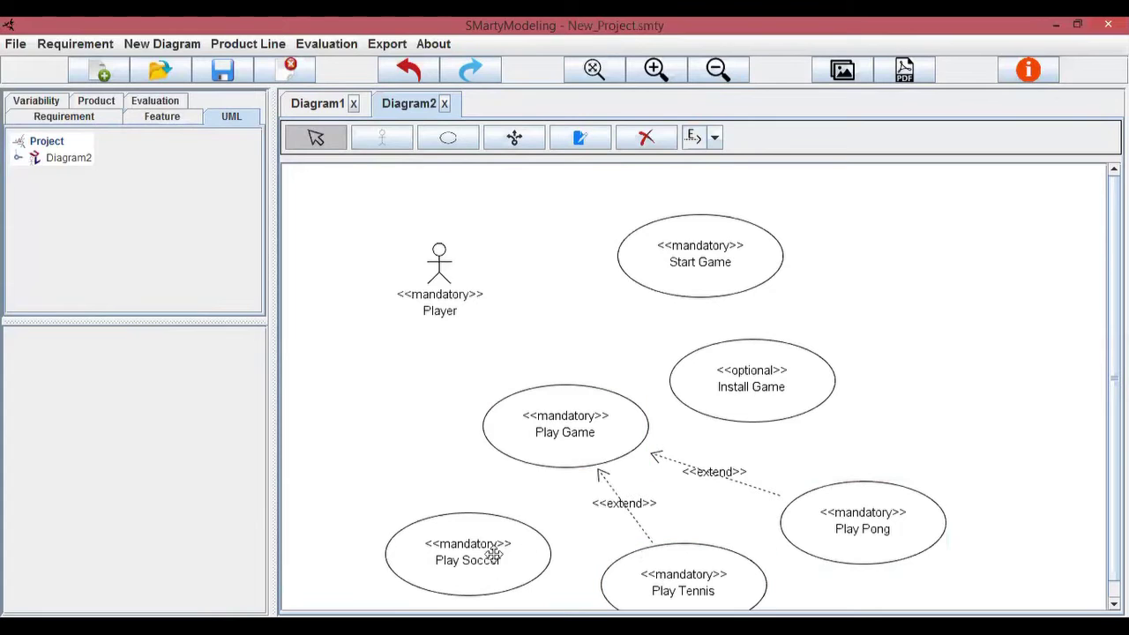
pyautogui.moveTo(492, 554); pyautogui.dragTo(548, 413)
# Step: Associate Player with Start Game and Install Game
pyautogui.click(703, 140)
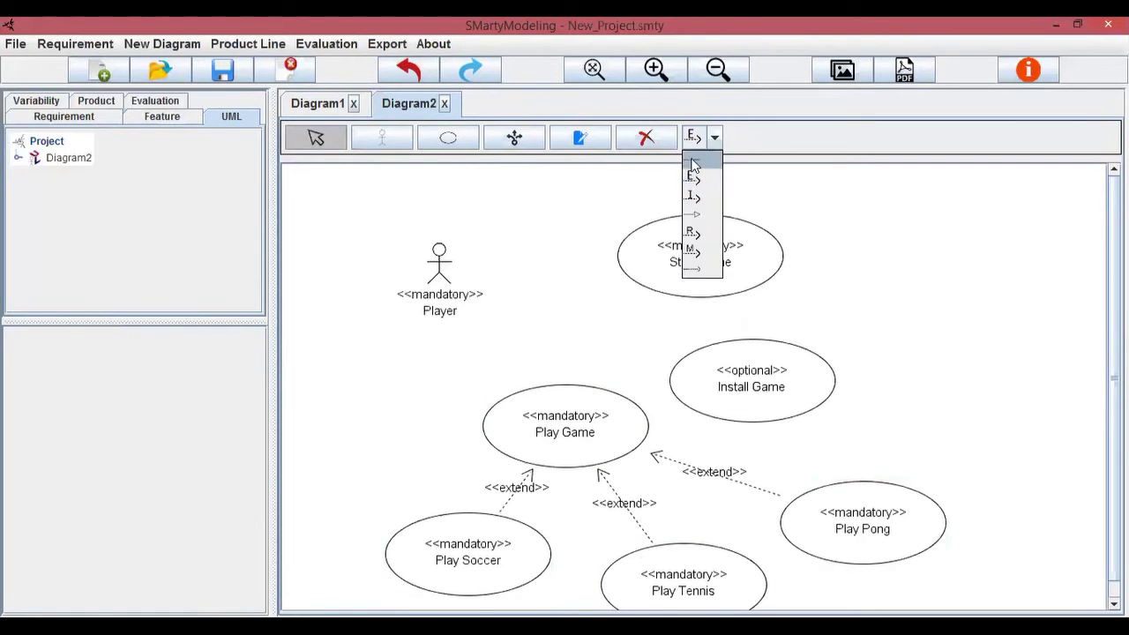
pyautogui.click(693, 163)
pyautogui.moveTo(439, 254); pyautogui.dragTo(610, 203)
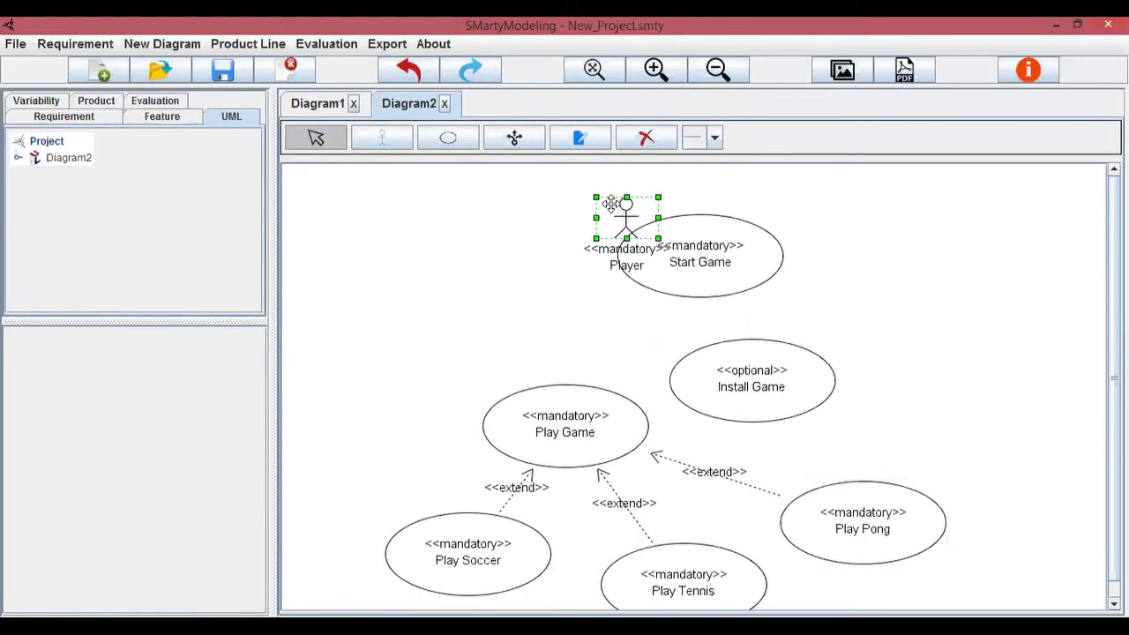
pyautogui.hotkey('ctrl', 'z')
pyautogui.moveTo(461, 245); pyautogui.dragTo(547, 408)
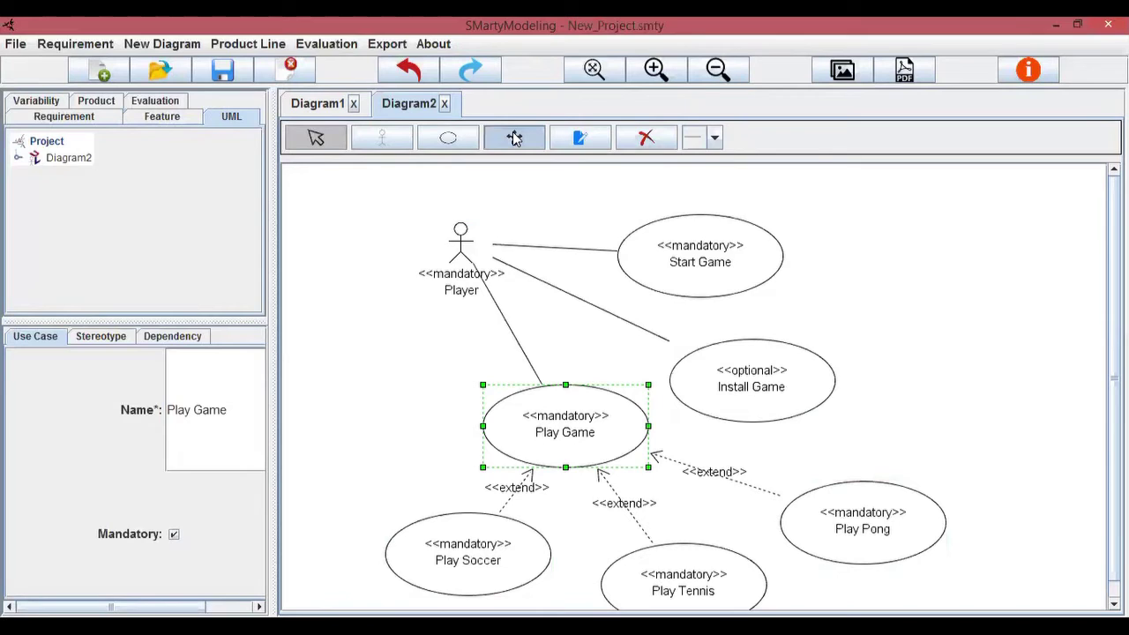
# Step: Name the new variability 'Playing Game' with Play Game as its variation point
pyautogui.click(514, 139)
pyautogui.tripleClick(660, 221)
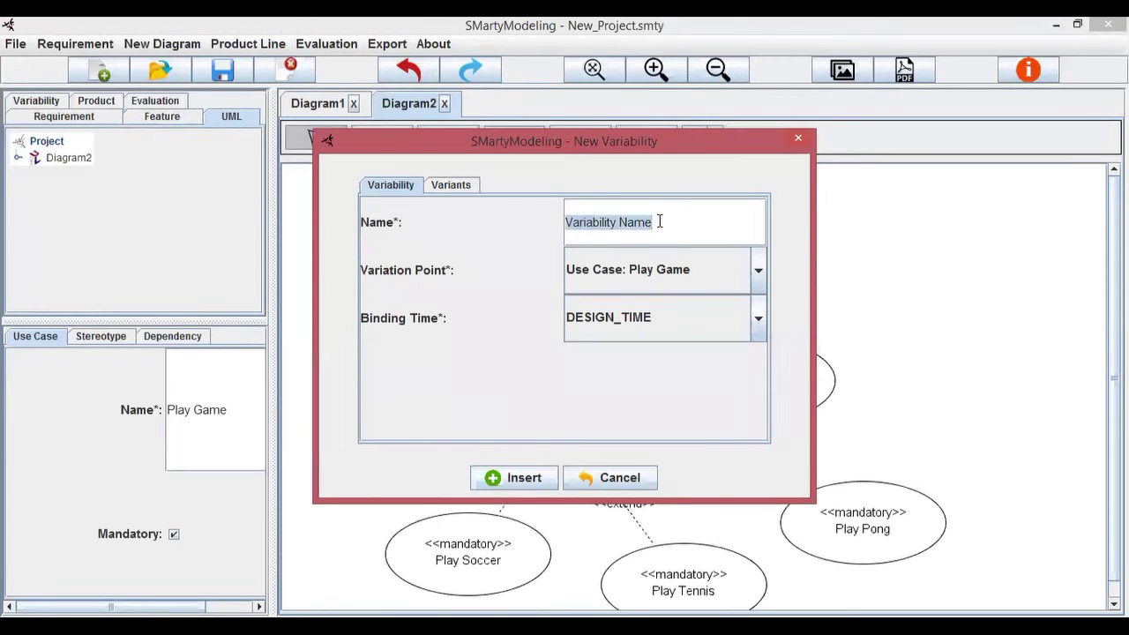
pyautogui.click(659, 221)
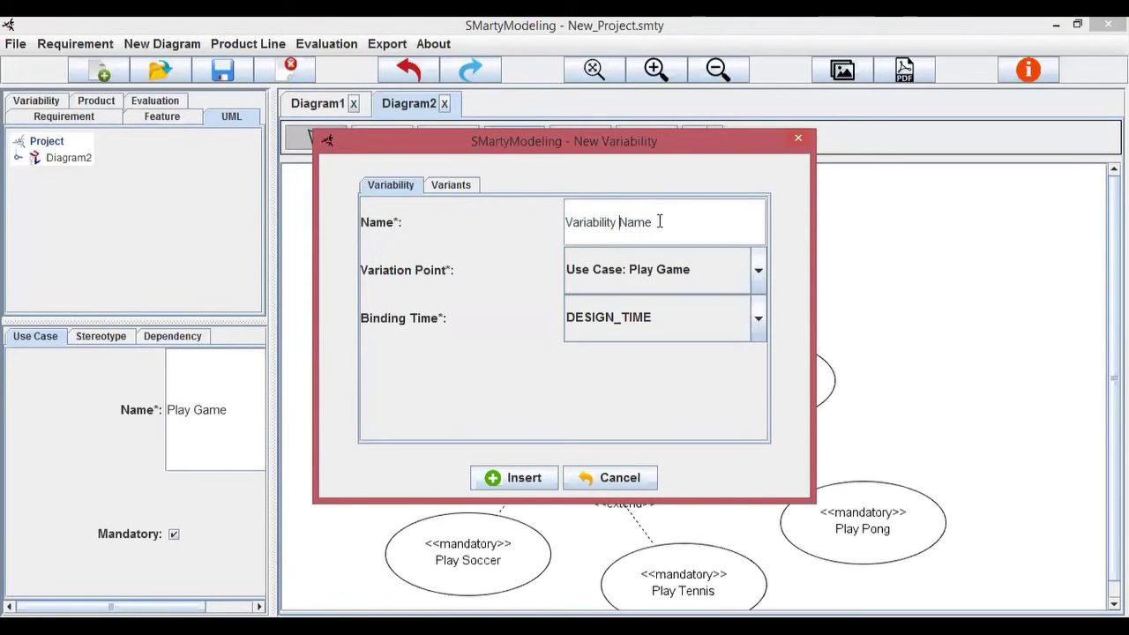
pyautogui.hotkey('ctrl', 'shift', 'Right')
pyautogui.hotkey('ctrl', 'shift', 'Right')
pyautogui.write('Playing Game')
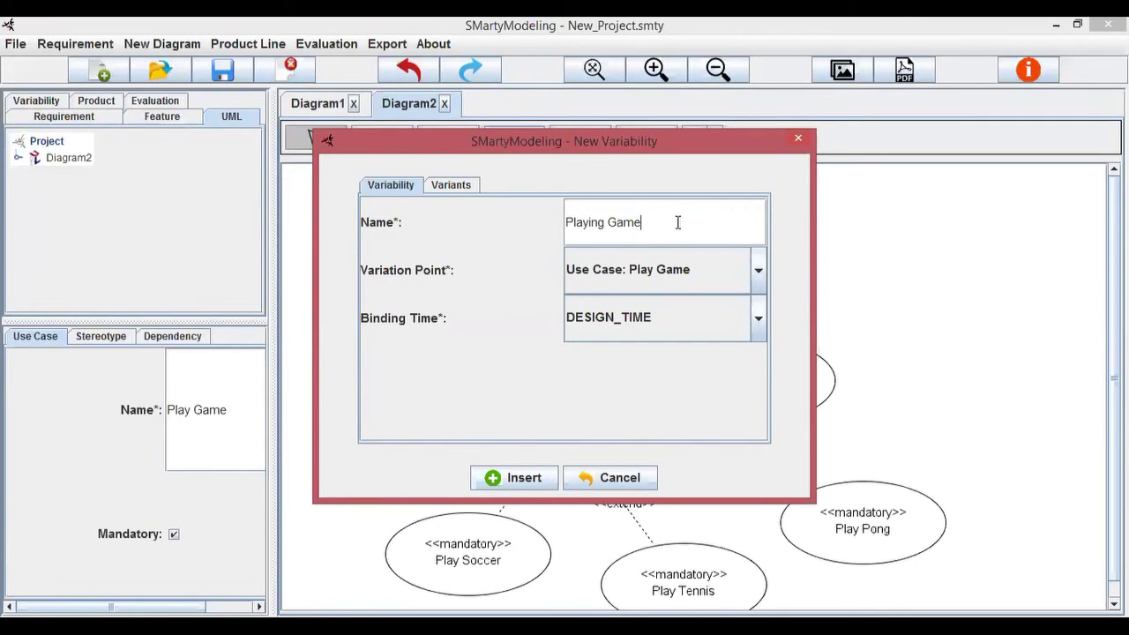
pyautogui.moveTo(688, 221); pyautogui.dragTo(550, 221)
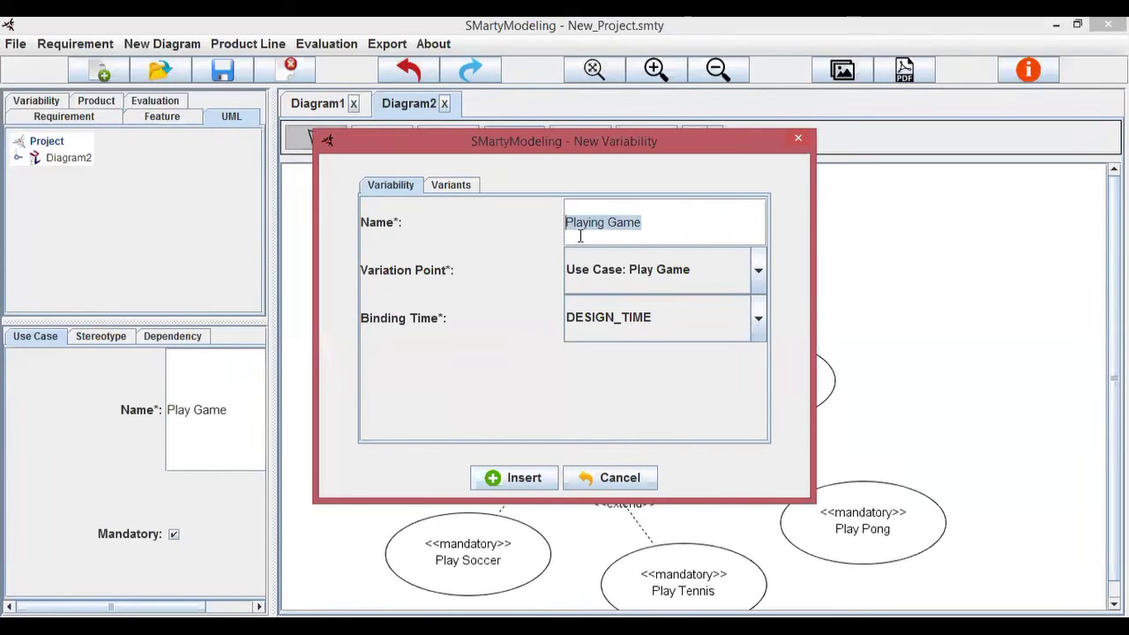
pyautogui.click(663, 231)
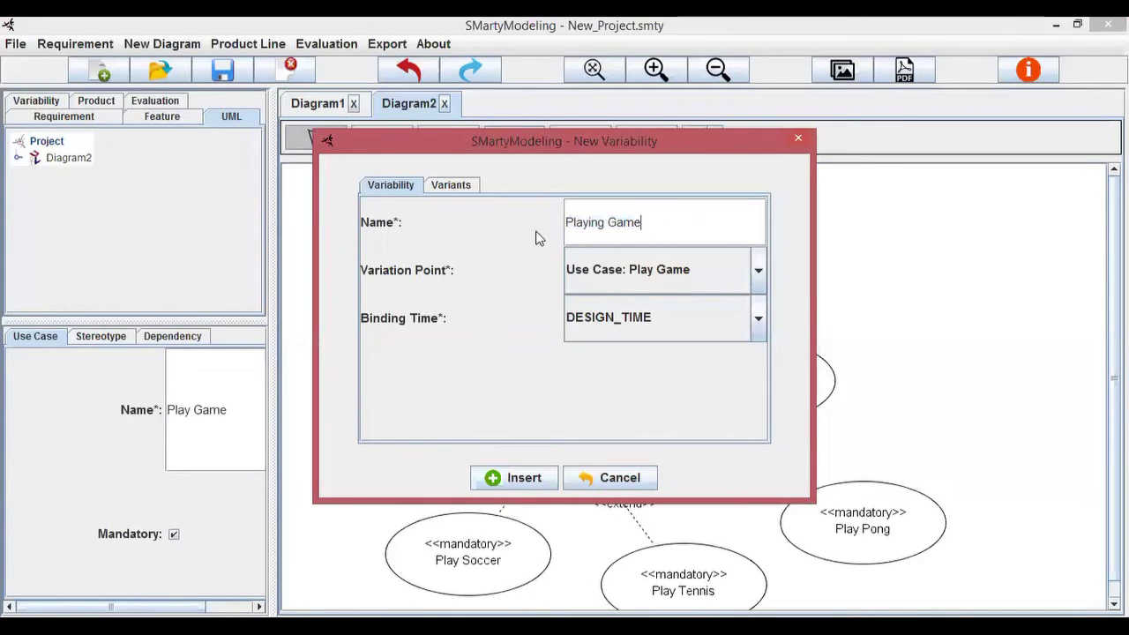
pyautogui.click(603, 269)
pyautogui.click(602, 269)
# Step: Set the constraint to Inclusive, add Play Soccer, Play Tennis and Play Pong as variants, and insert
pyautogui.click(451, 184)
pyautogui.click(524, 244)
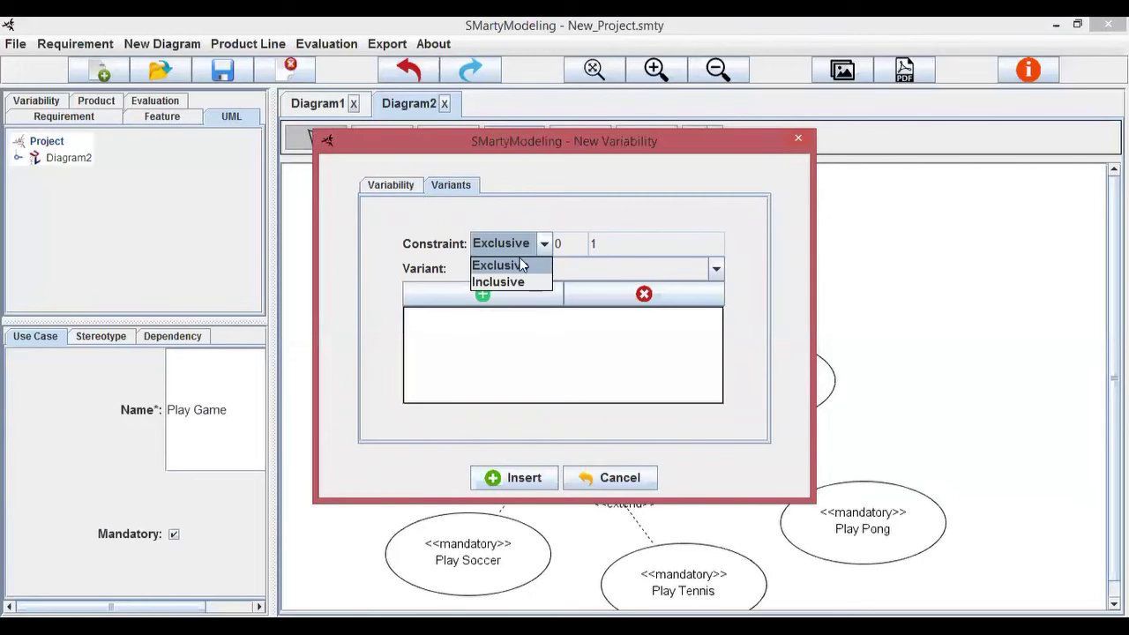
pyautogui.click(520, 281)
pyautogui.click(529, 269)
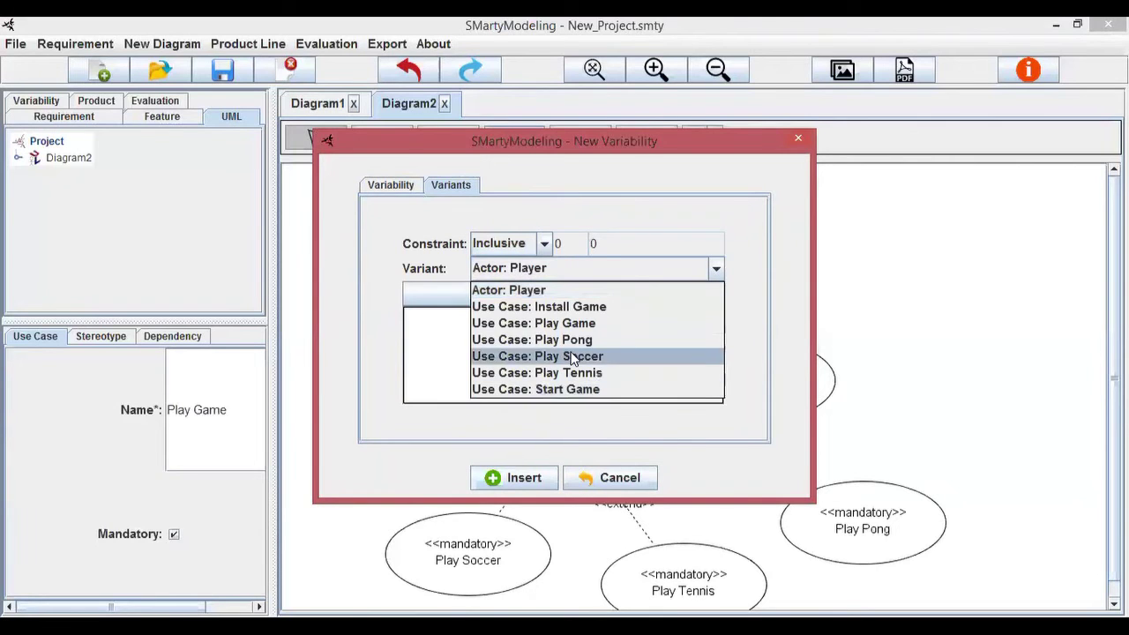
pyautogui.click(572, 357)
pyautogui.click(506, 294)
pyautogui.click(565, 268)
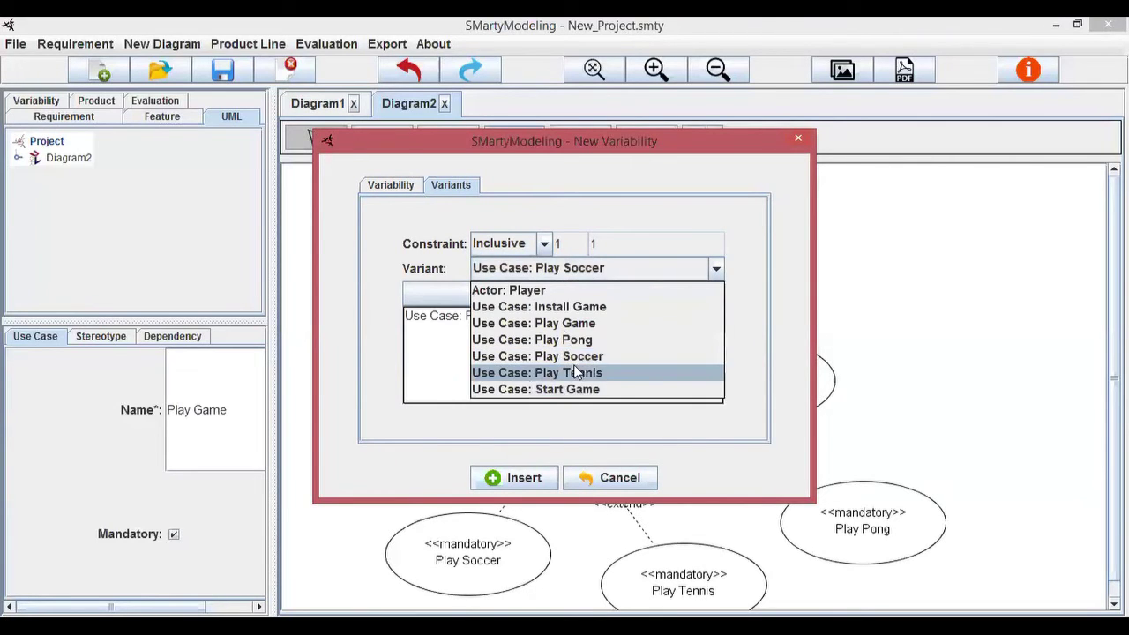
pyautogui.click(575, 374)
pyautogui.click(521, 293)
pyautogui.click(524, 270)
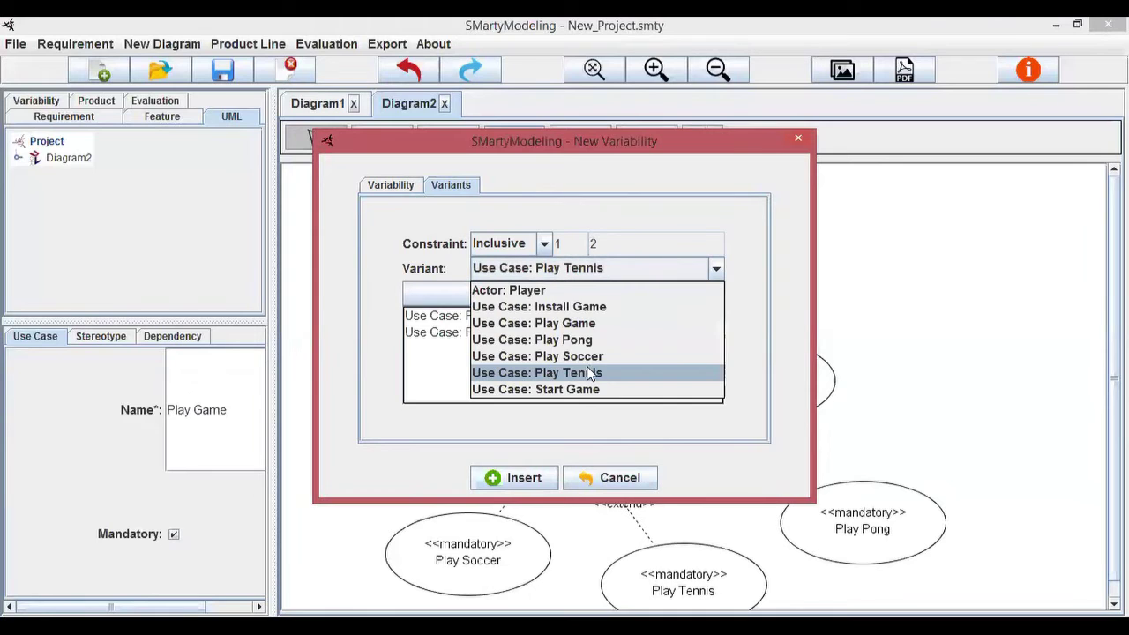
pyautogui.click(566, 337)
pyautogui.click(524, 293)
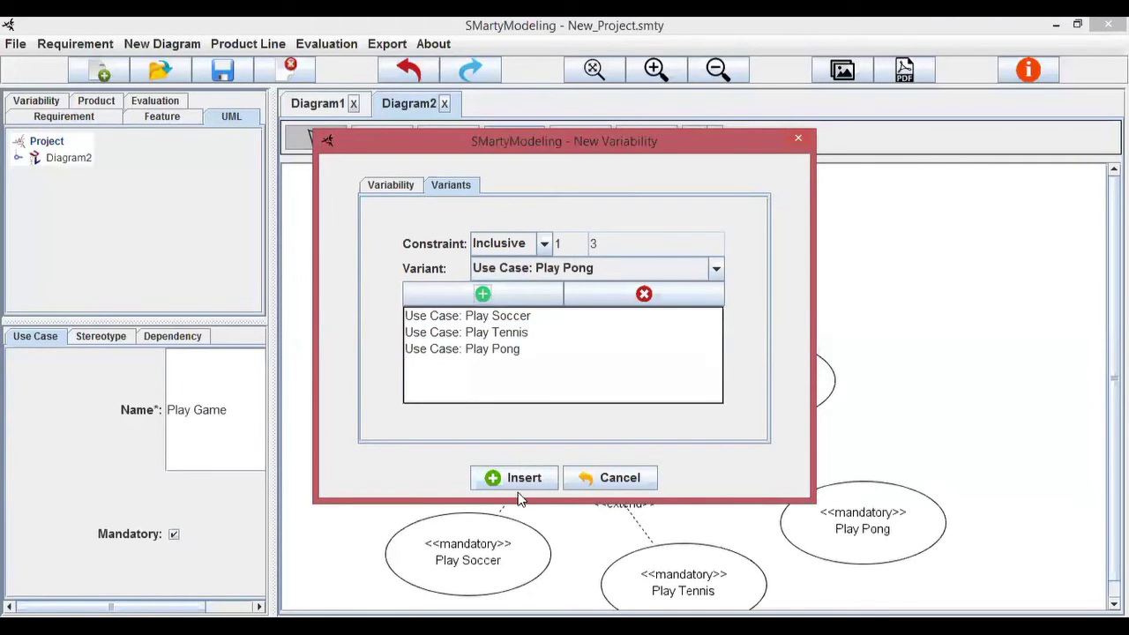
pyautogui.click(517, 482)
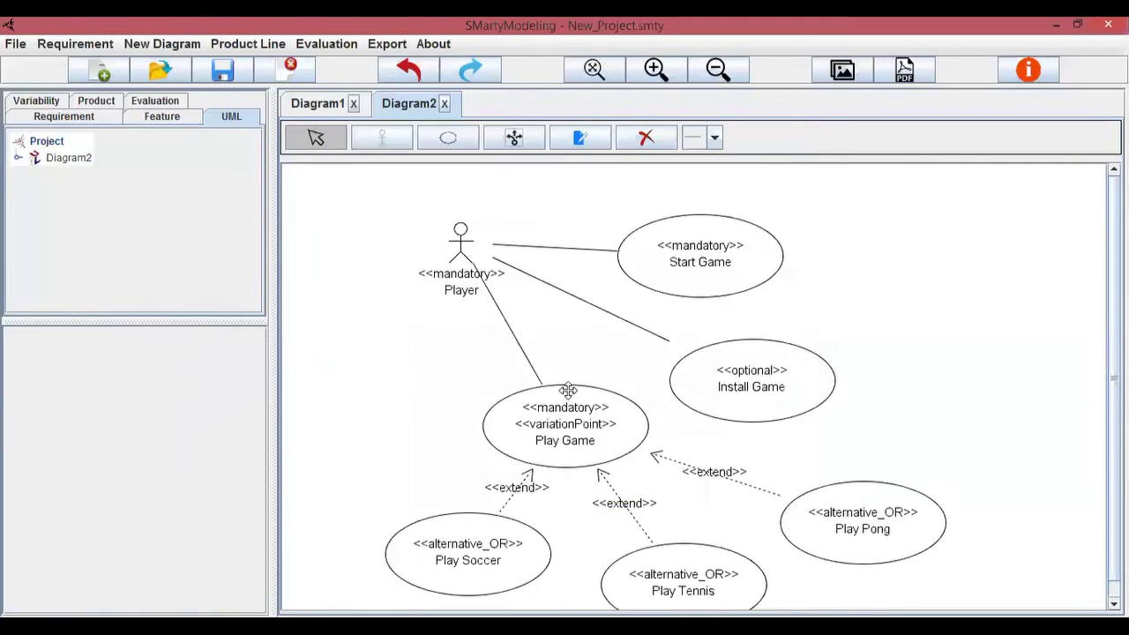
# Step: Nudge Play Soccer up-left and select the Play Pong, Play Tennis and Play Soccer use cases
pyautogui.click(568, 391)
pyautogui.moveTo(468, 525); pyautogui.dragTo(429, 504)
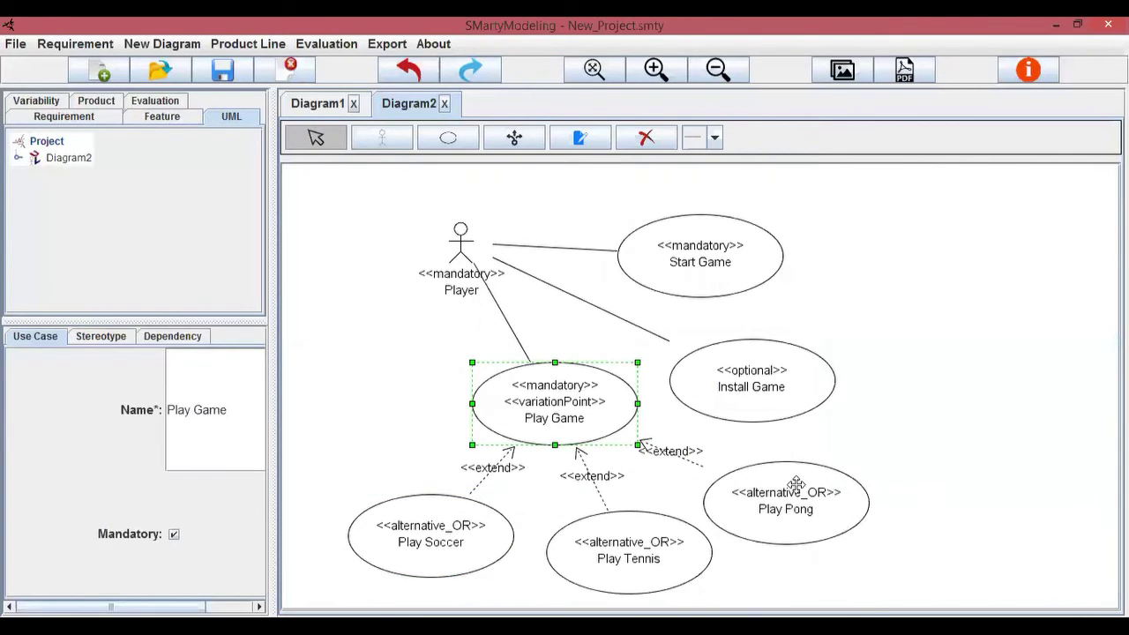
pyautogui.click(794, 487)
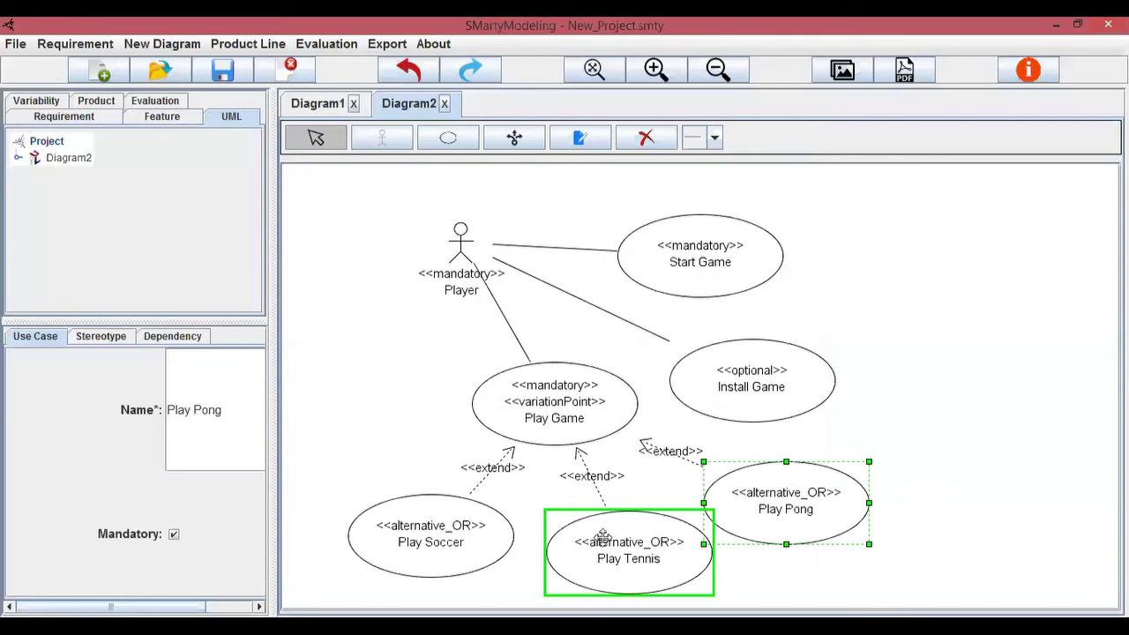
pyautogui.click(600, 529)
pyautogui.click(422, 519)
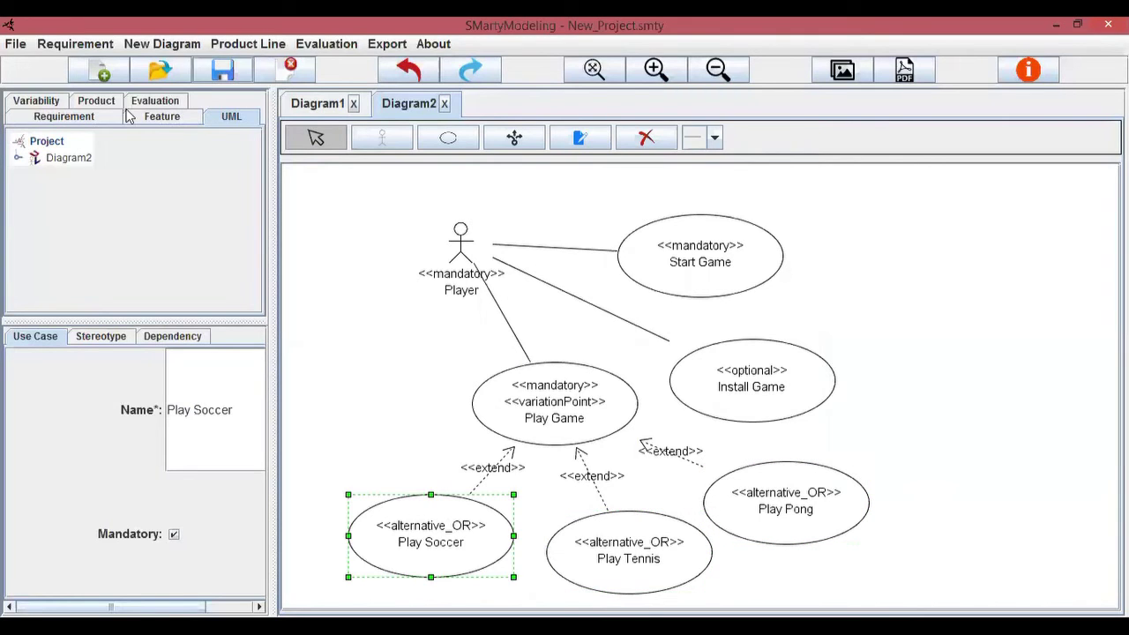
# Step: Expand Diagram2 in the variability view and inspect the Playing Game variability's variants
pyautogui.click(39, 103)
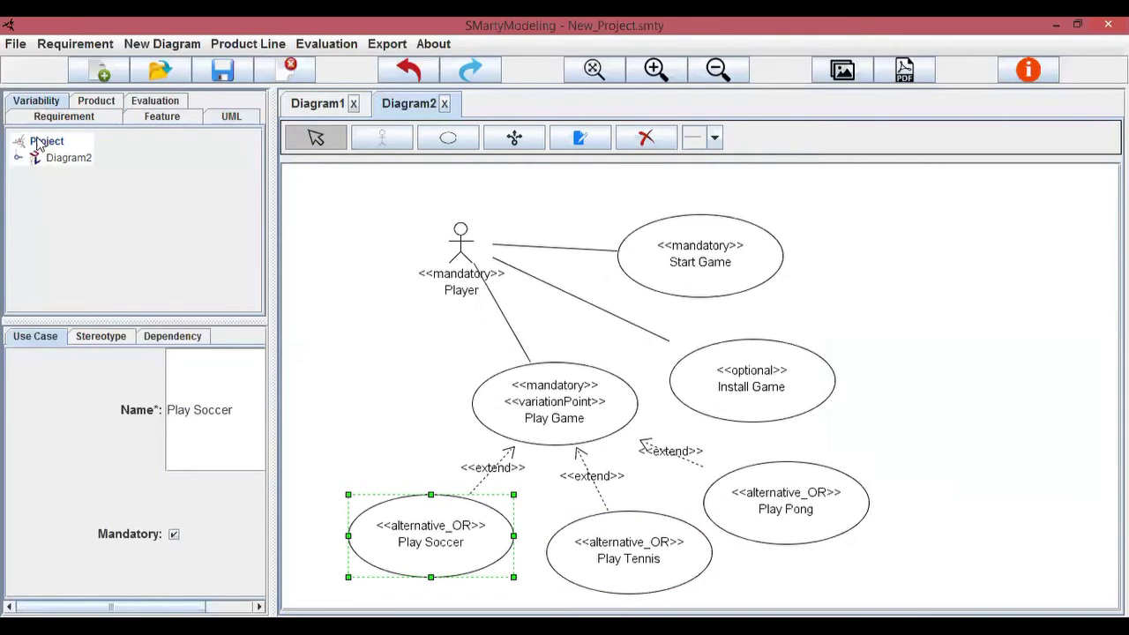
pyautogui.click(18, 157)
pyautogui.click(62, 160)
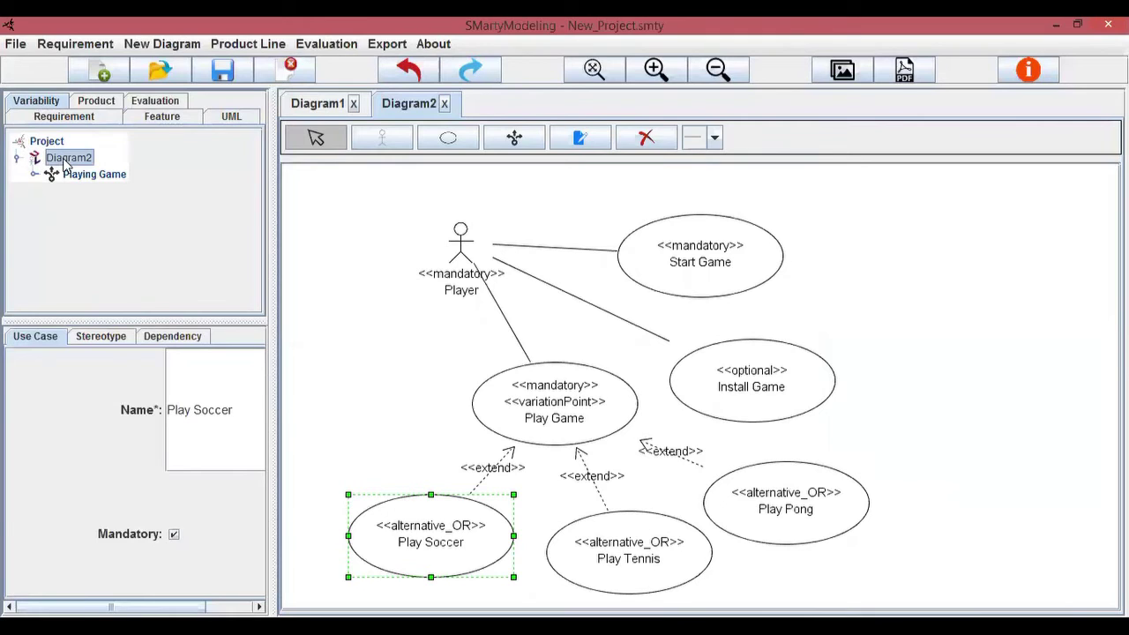
pyautogui.click(34, 174)
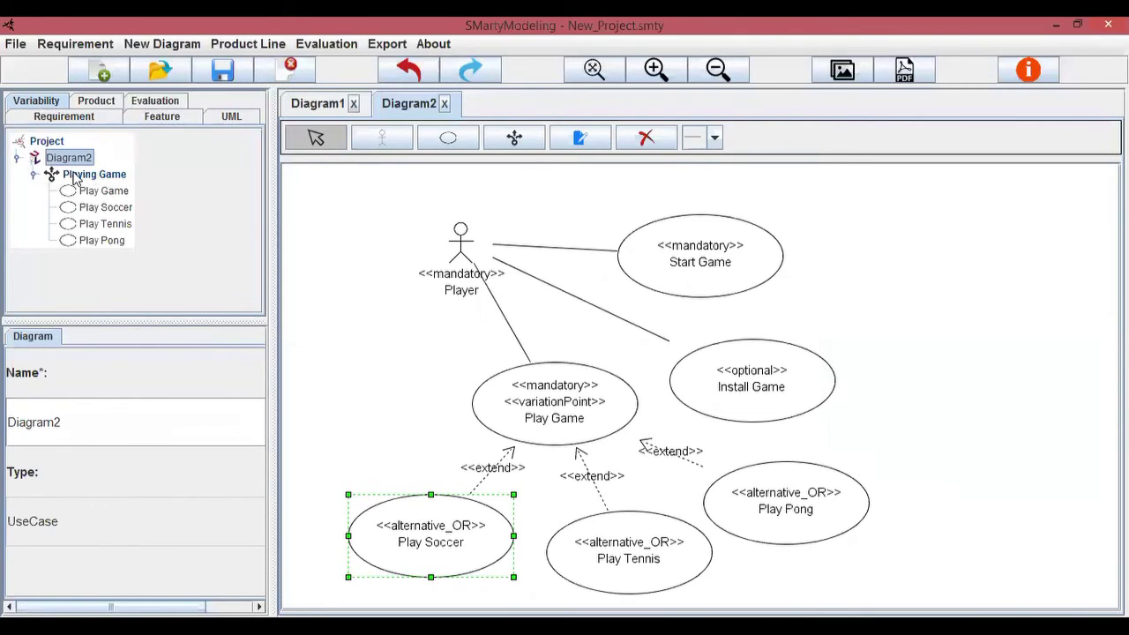
pyautogui.click(76, 176)
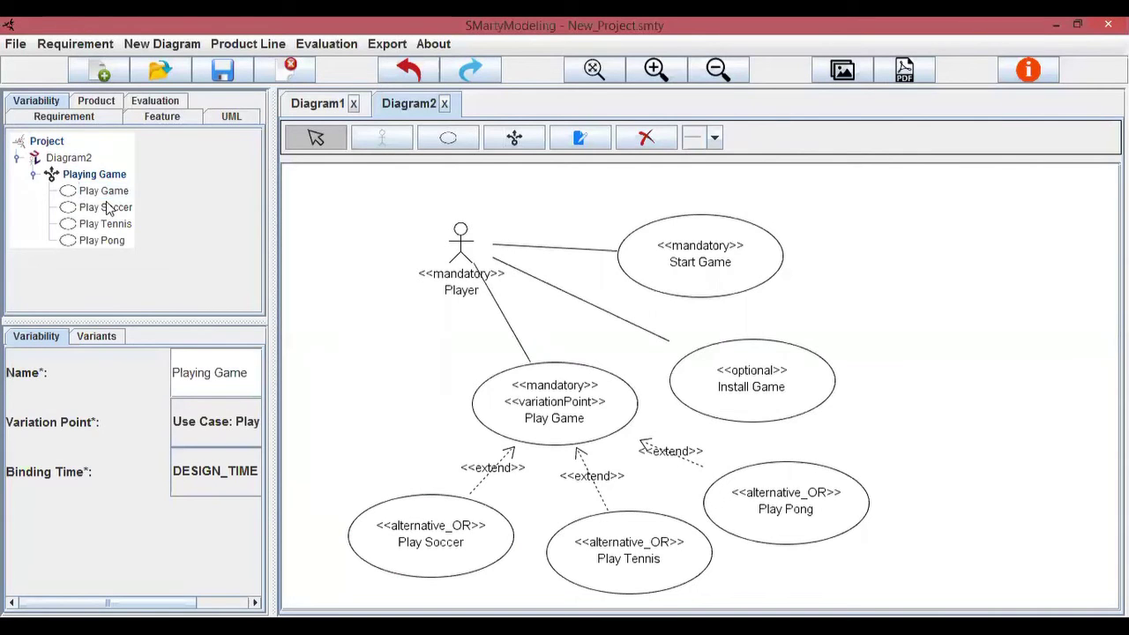
# Step: Insert a product named 'New Product' with version 1.0 via Product Line > New Product
pyautogui.click(92, 41)
pyautogui.moveTo(245, 46)
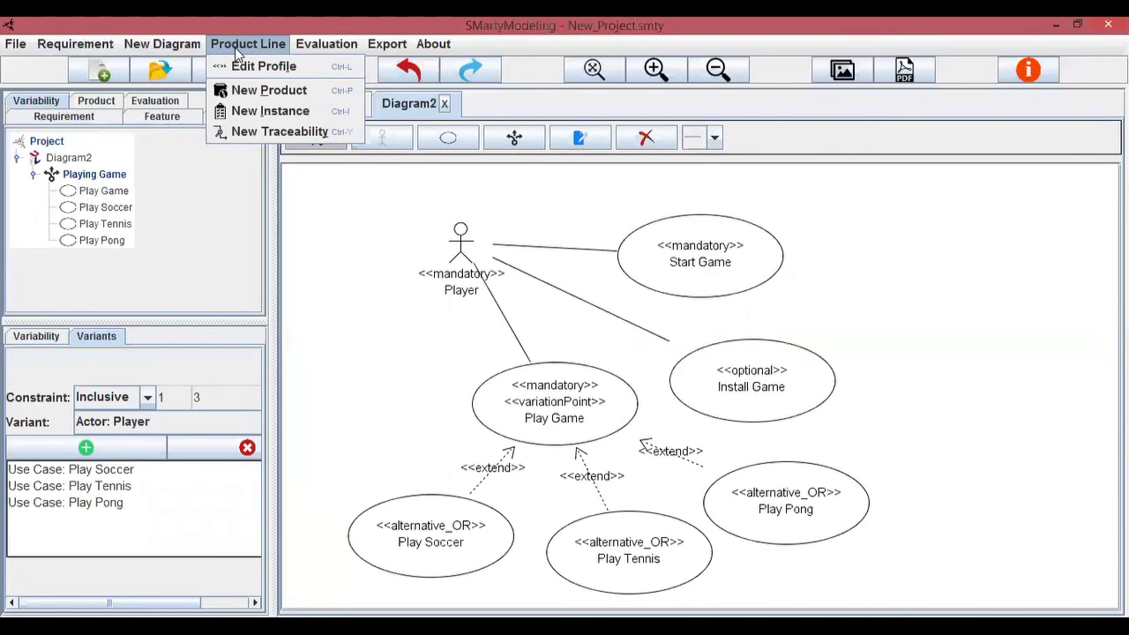
pyautogui.click(262, 91)
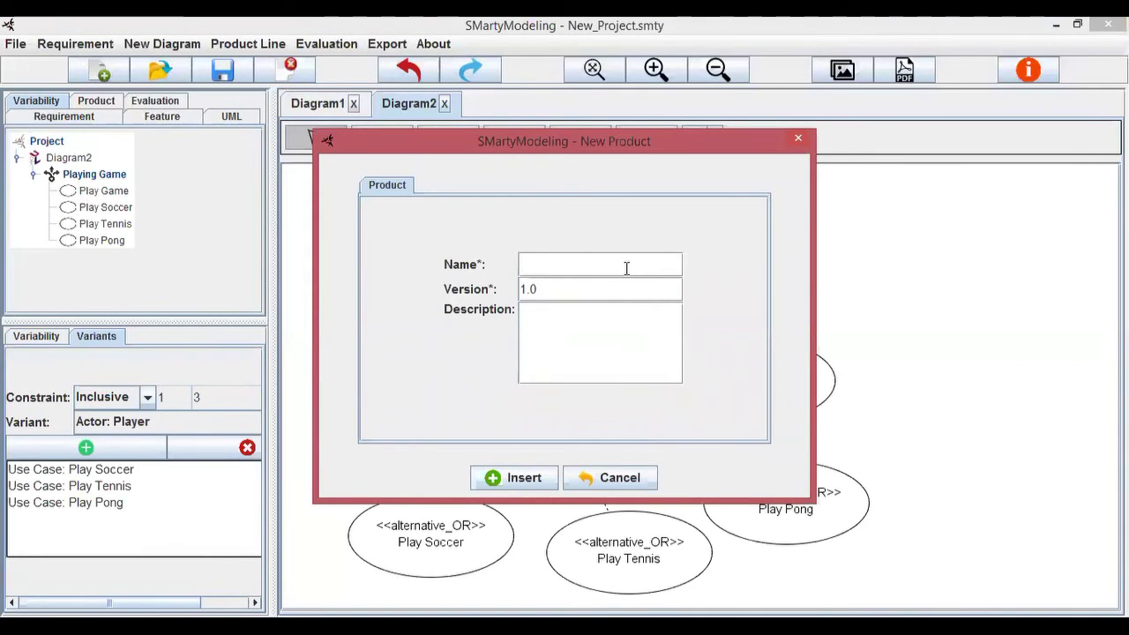
pyautogui.write('New Product')
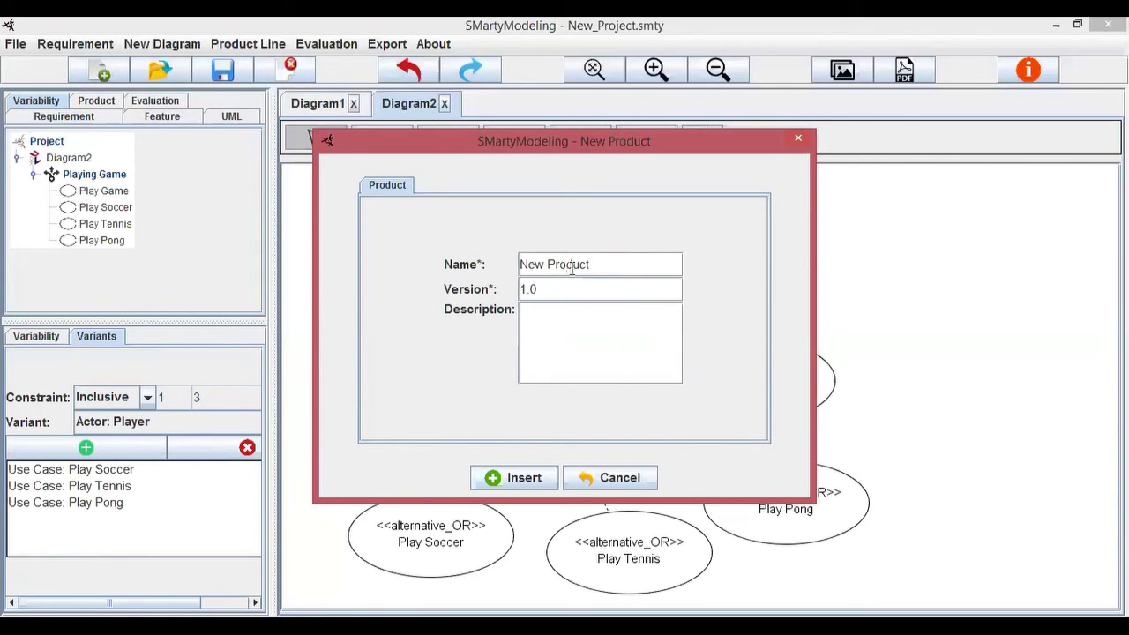
pyautogui.click(609, 290)
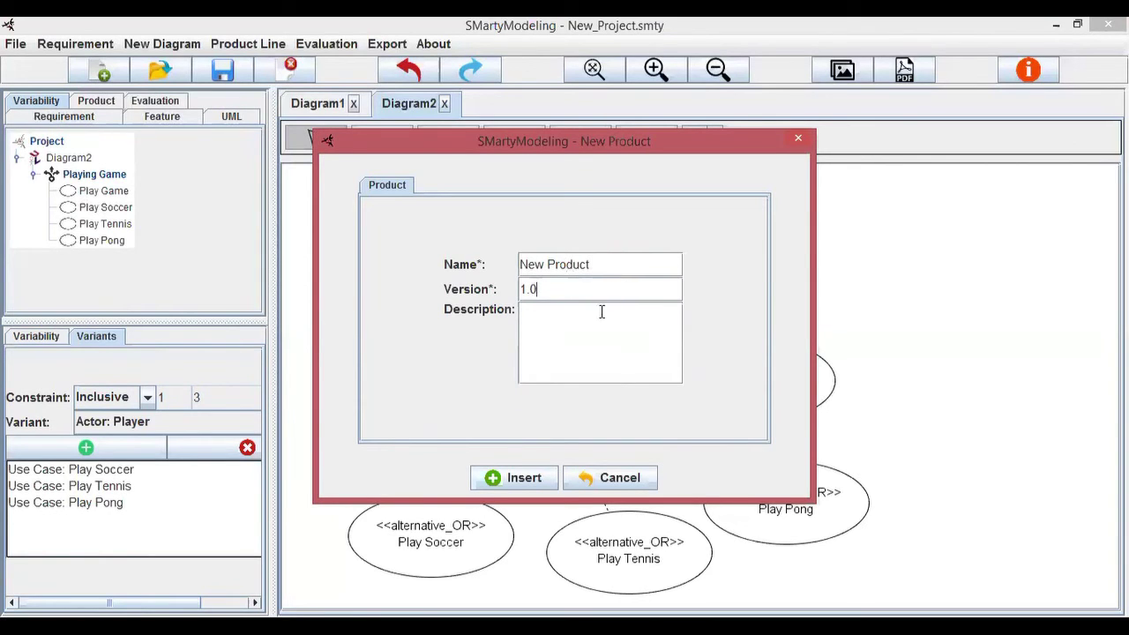
pyautogui.click(522, 479)
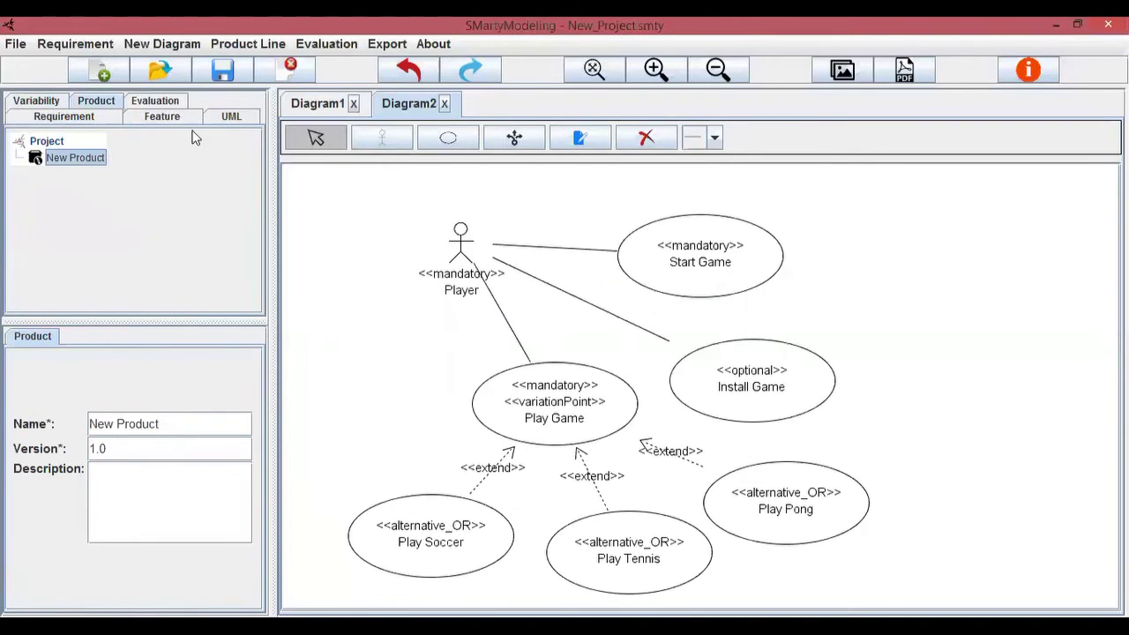
pyautogui.click(178, 46)
pyautogui.moveTo(234, 44)
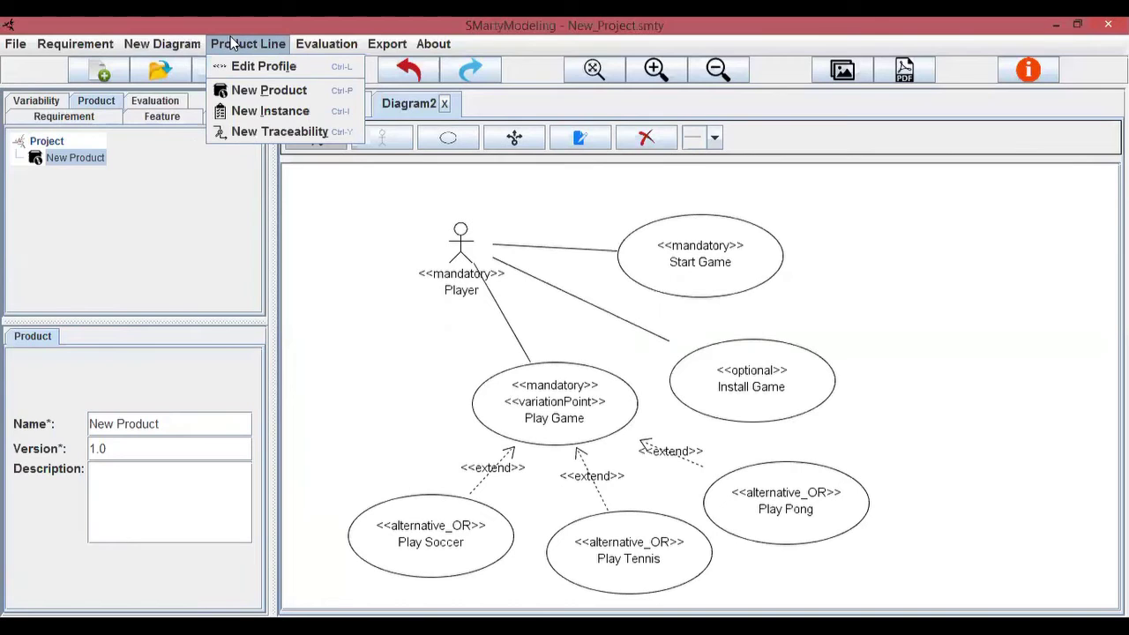
# Step: Set up instance NewInstance of New Product (1.0) from Diagram2 (UseCase), then go to optional elements
pyautogui.click(259, 113)
pyautogui.click(587, 280)
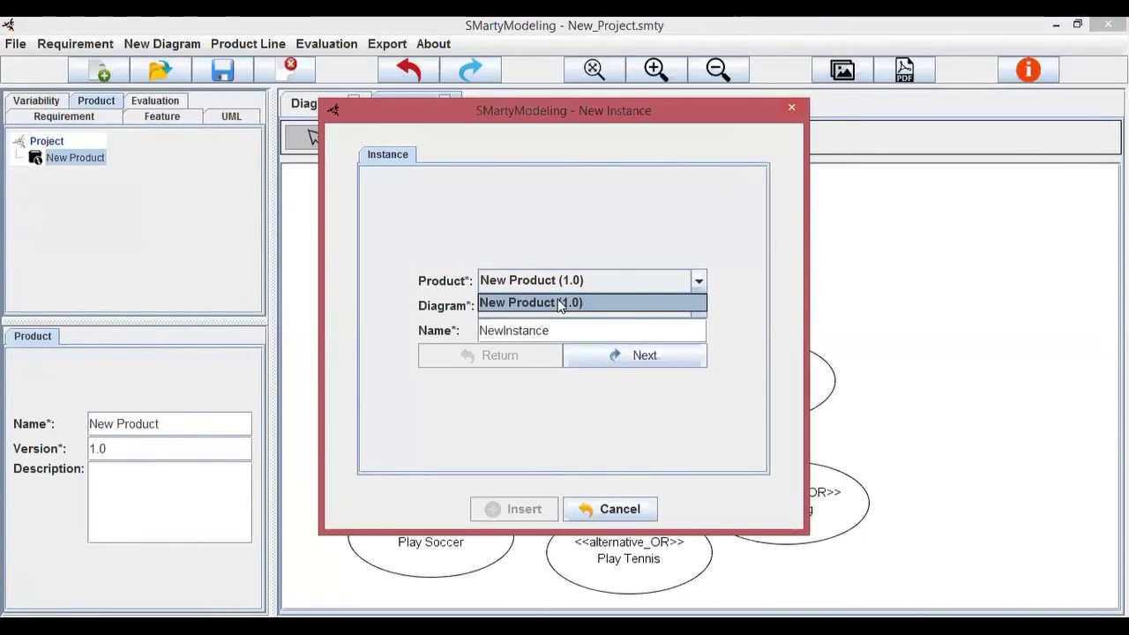
pyautogui.click(560, 303)
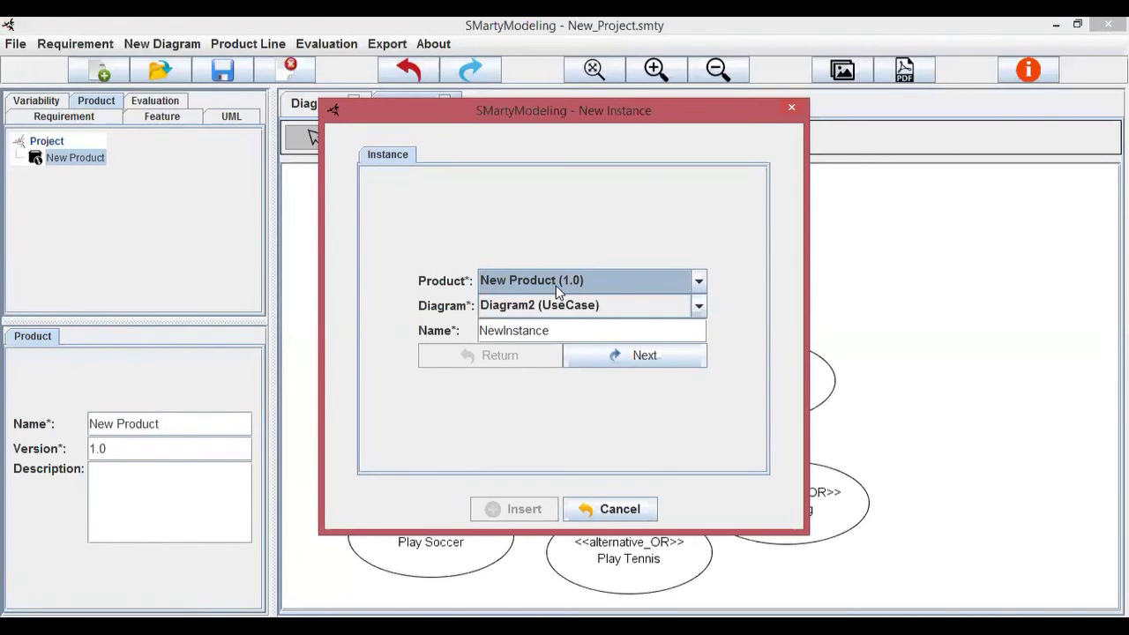
pyautogui.click(557, 281)
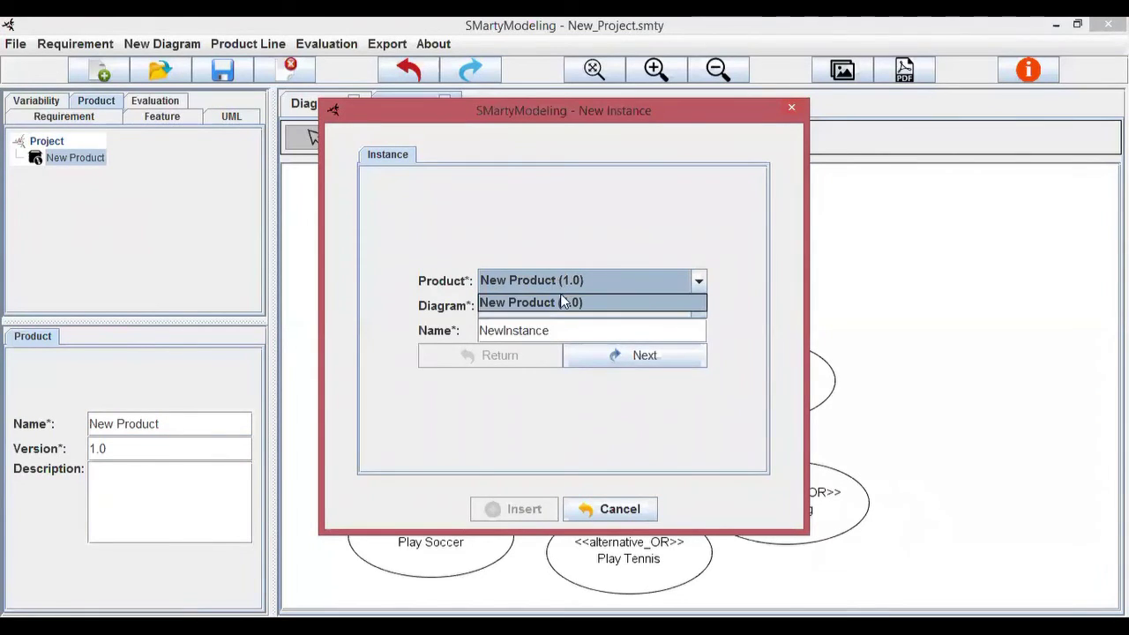
pyautogui.click(563, 302)
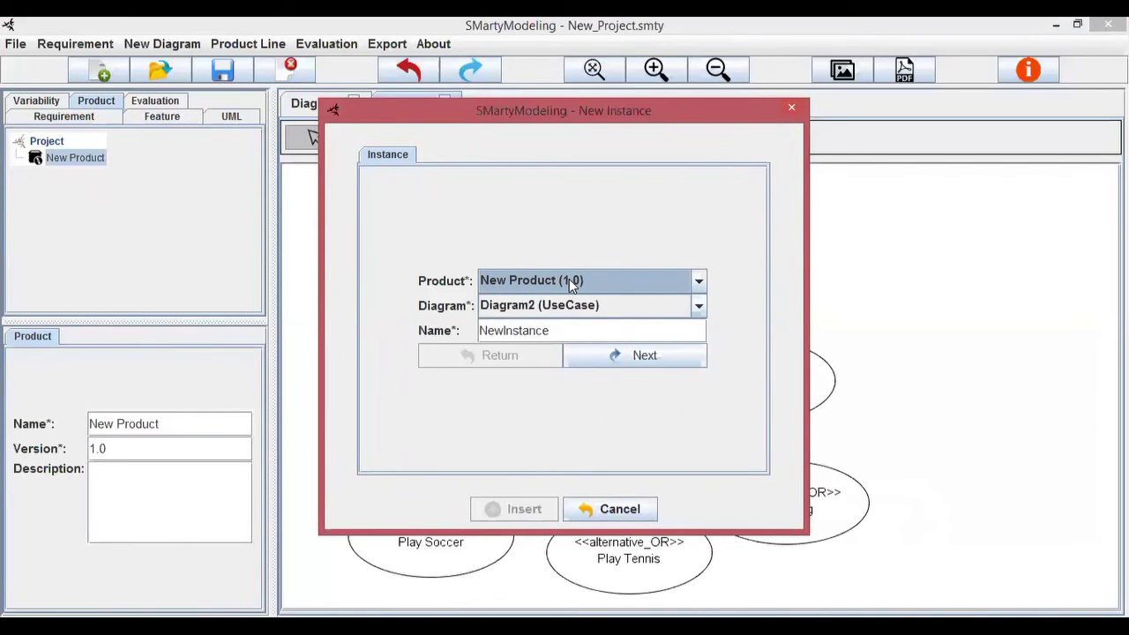
pyautogui.click(565, 307)
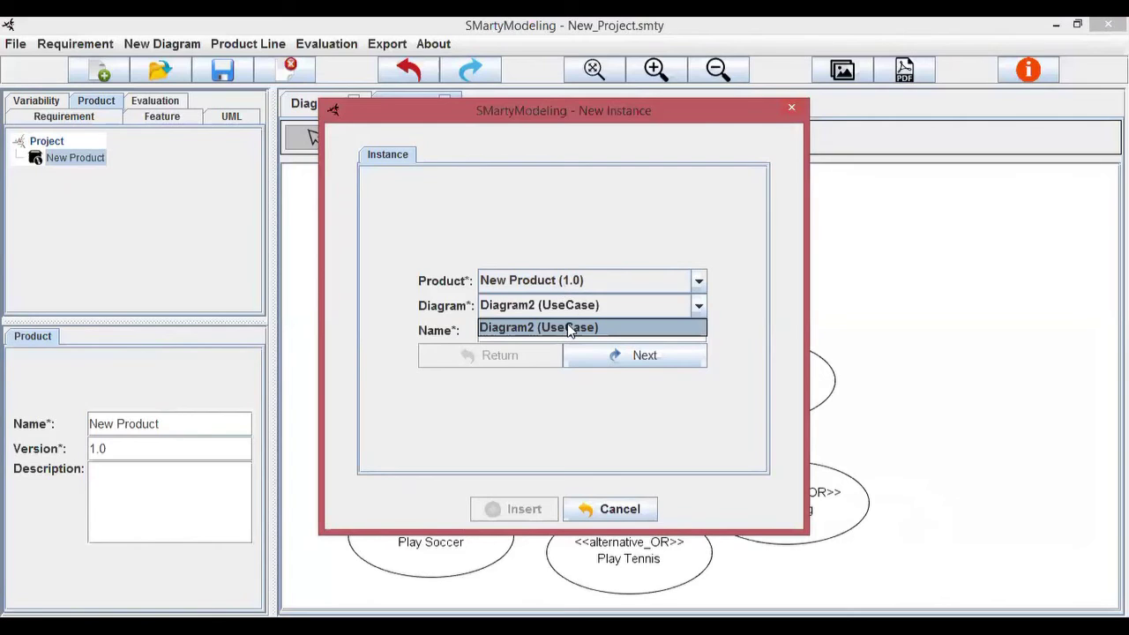
pyautogui.click(569, 327)
pyautogui.doubleClick(504, 330)
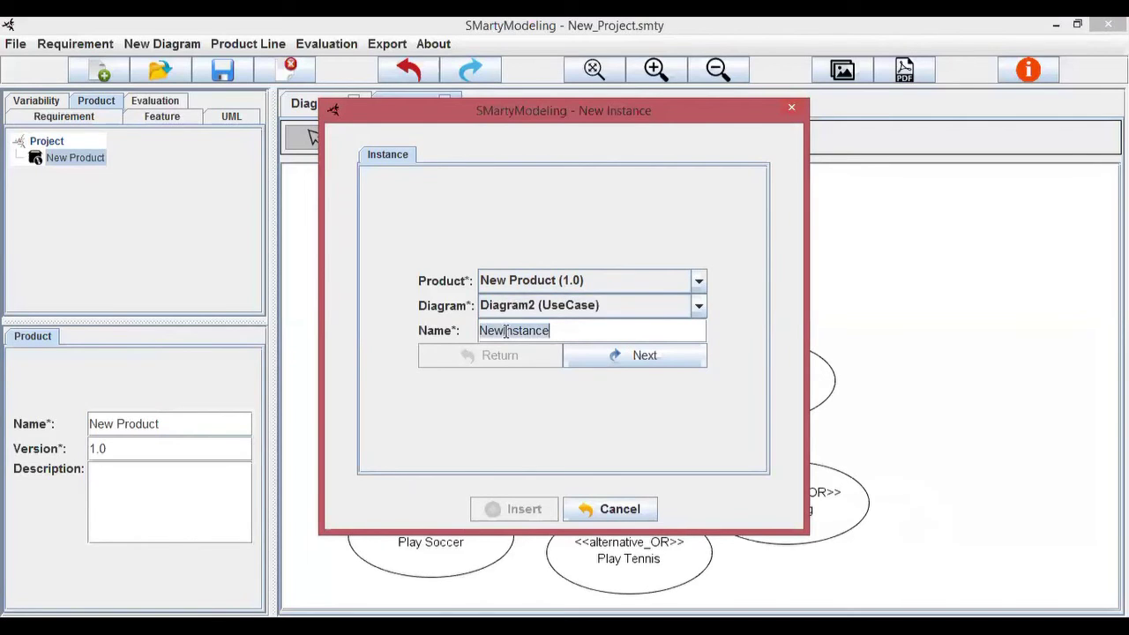
pyautogui.click(535, 284)
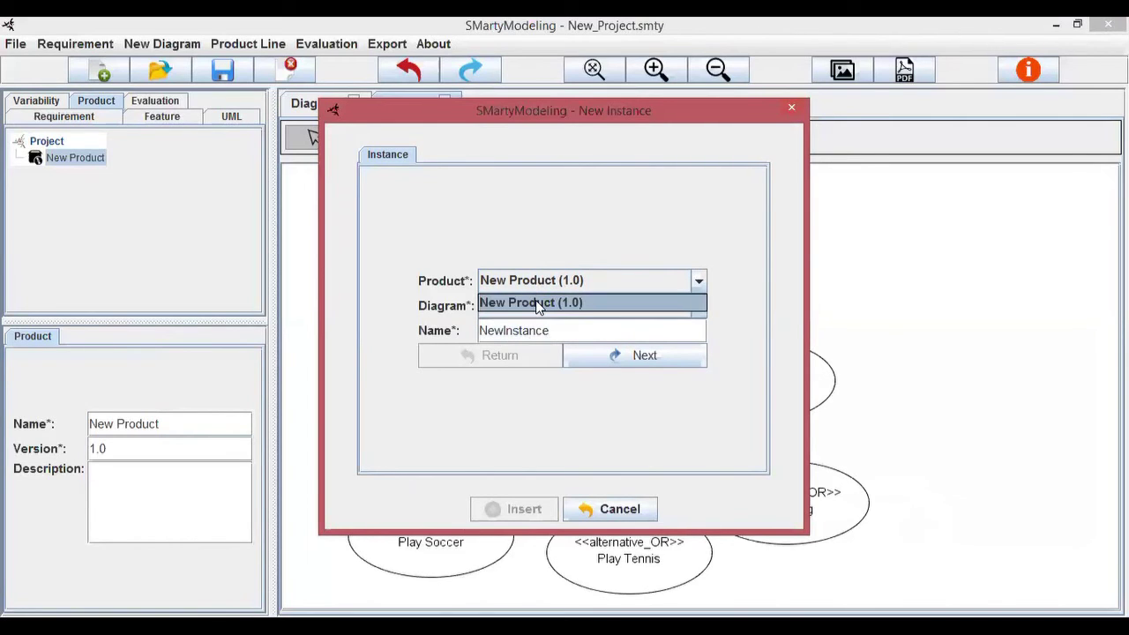
pyautogui.click(538, 302)
pyautogui.click(609, 359)
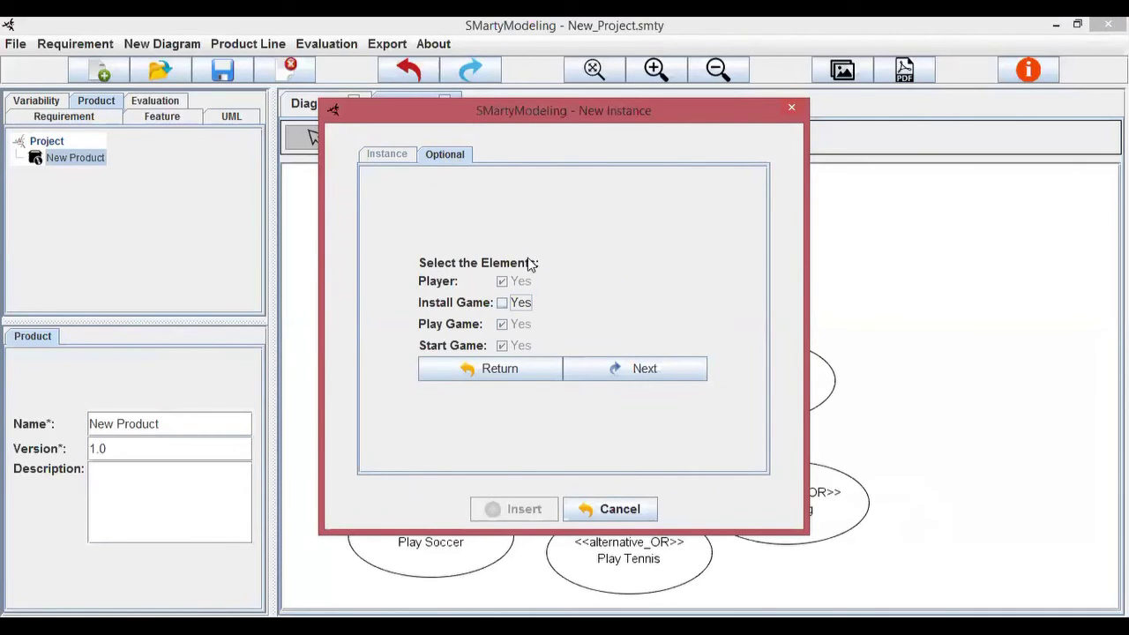
# Step: Leave the optional Install Game element out of NewInstance
pyautogui.click(502, 303)
pyautogui.click(503, 304)
pyautogui.click(645, 363)
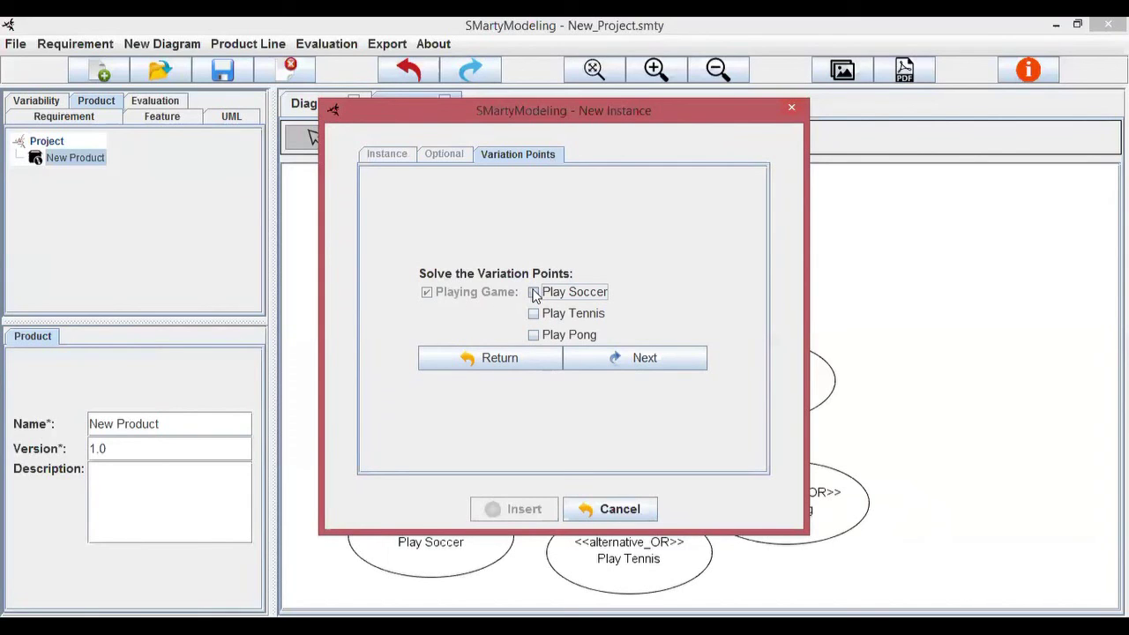
# Step: Resolve Playing Game with Play Soccer and Play Tennis, then insert the NewInstance diagram
pyautogui.click(538, 334)
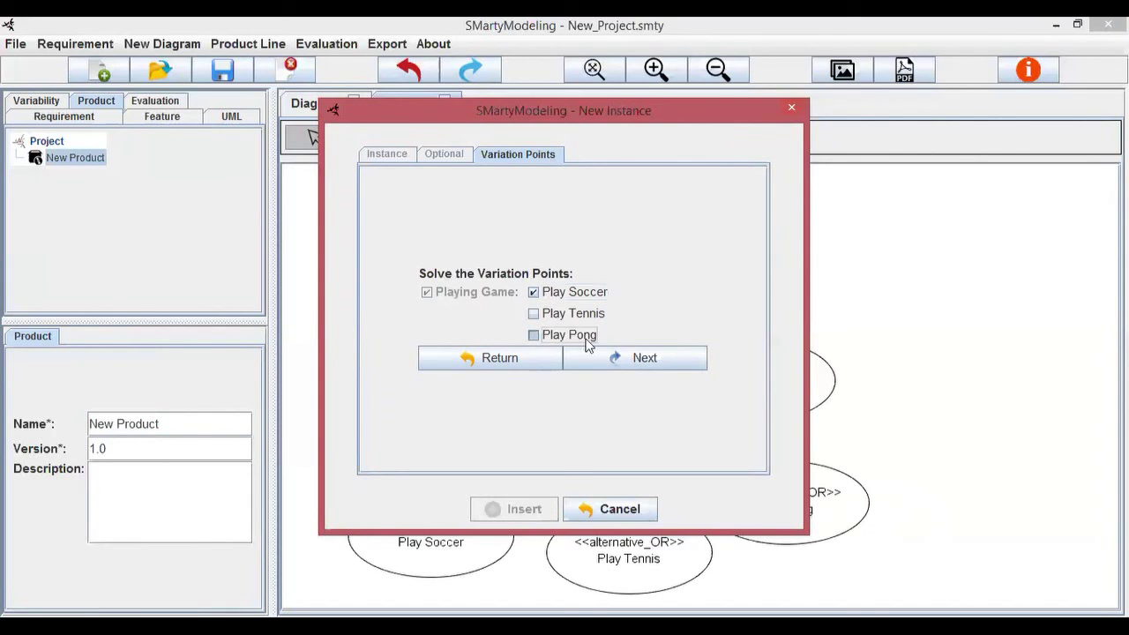
pyautogui.click(535, 317)
pyautogui.click(626, 358)
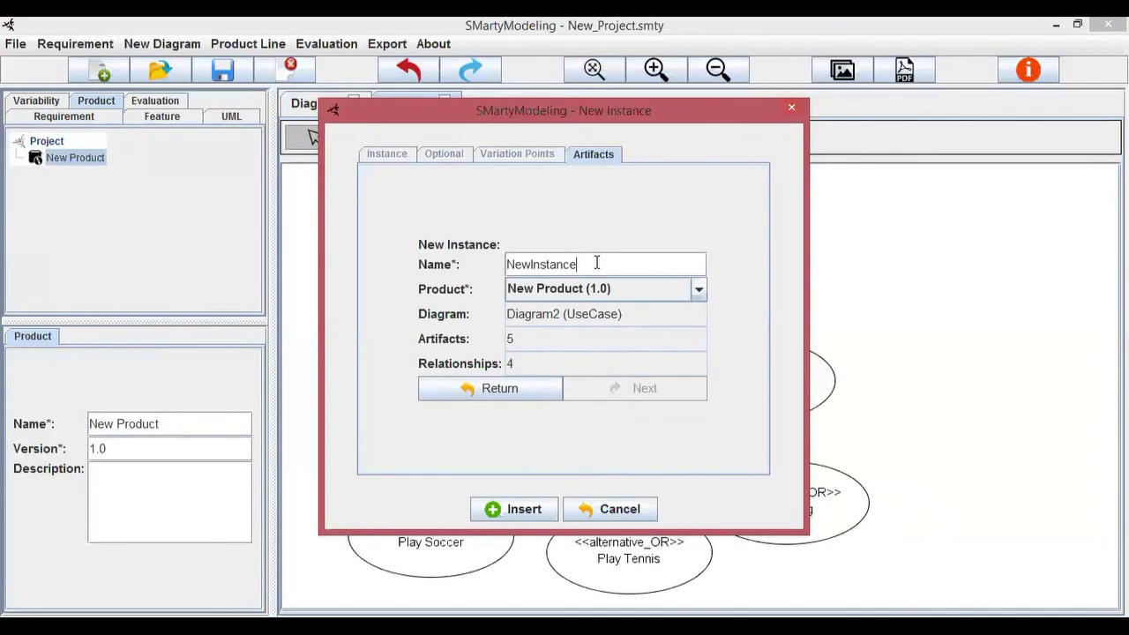
pyautogui.doubleClick(552, 264)
pyautogui.click(589, 300)
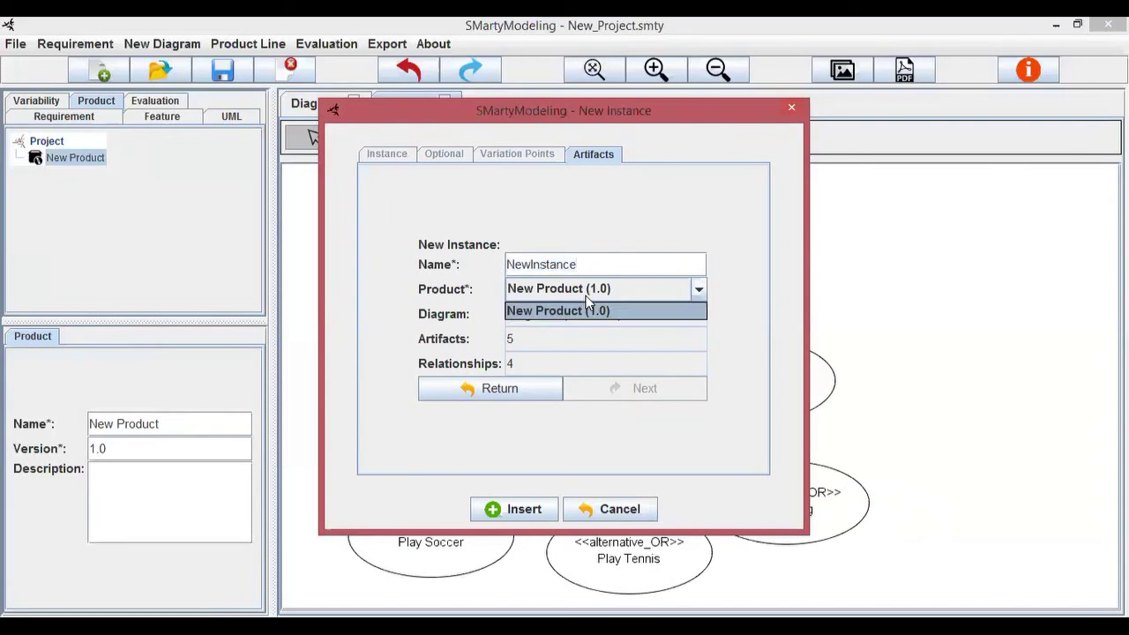
pyautogui.click(582, 310)
pyautogui.click(558, 362)
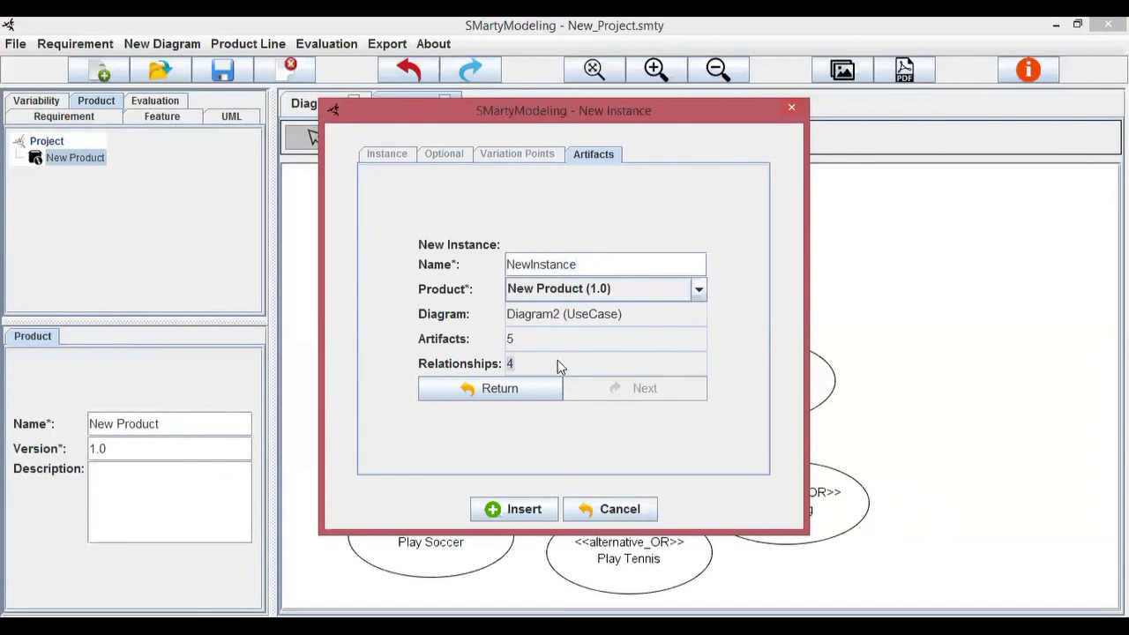
pyautogui.click(522, 511)
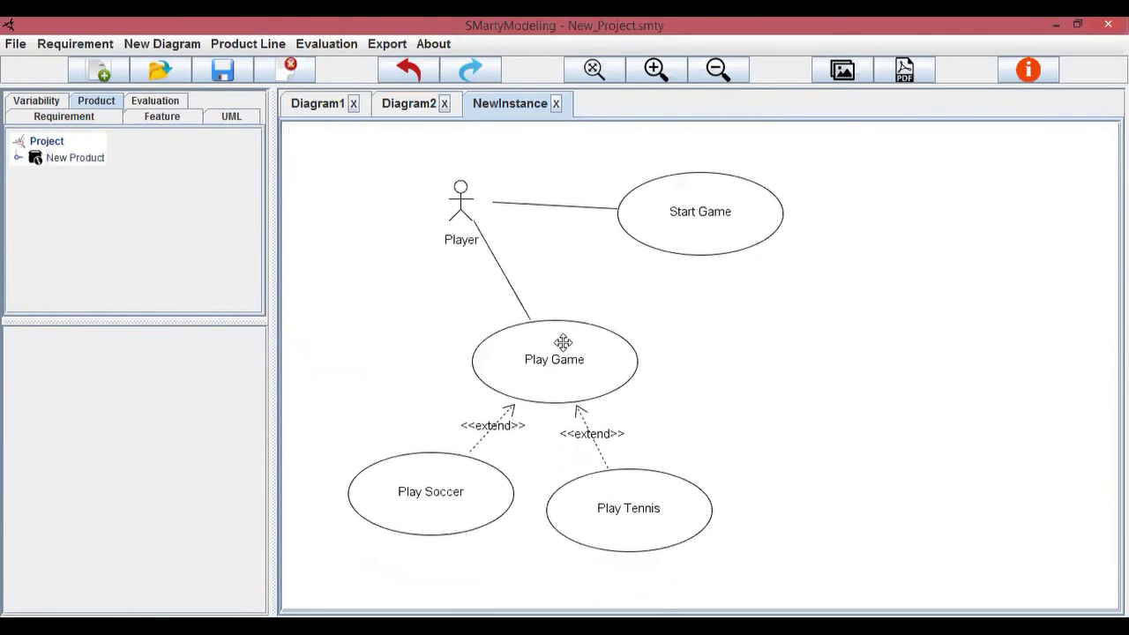
# Step: Move Play Game up toward Player and Play Tennis up-right, then reveal NewInstance under New Product
pyautogui.moveTo(563, 343); pyautogui.dragTo(547, 310)
pyautogui.moveTo(615, 489); pyautogui.dragTo(650, 464)
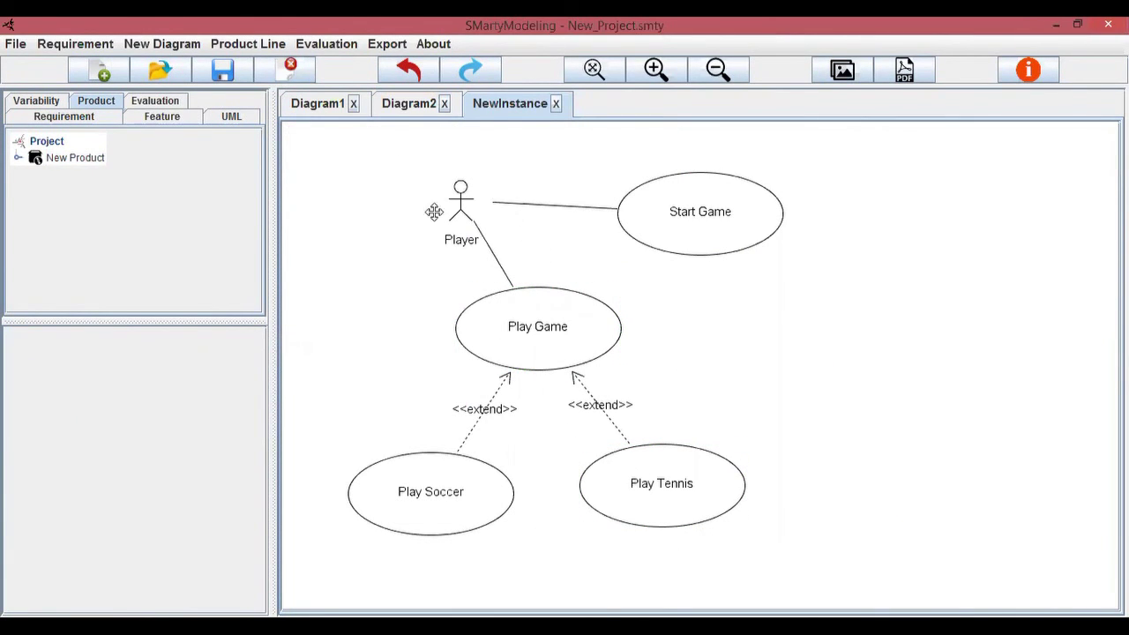
pyautogui.click(18, 157)
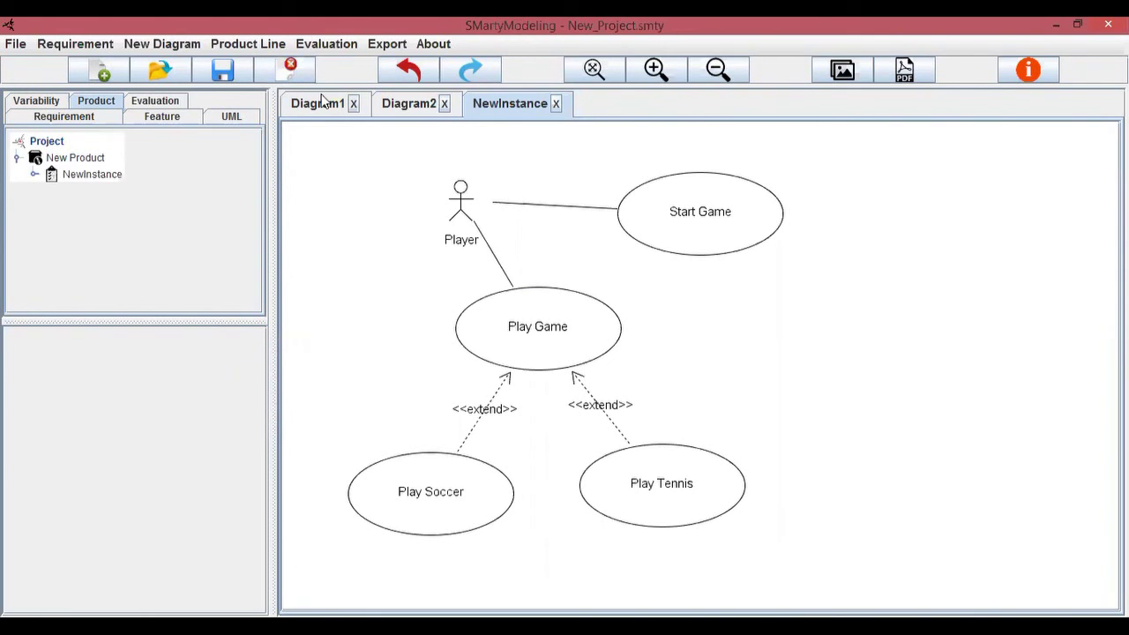
pyautogui.click(372, 47)
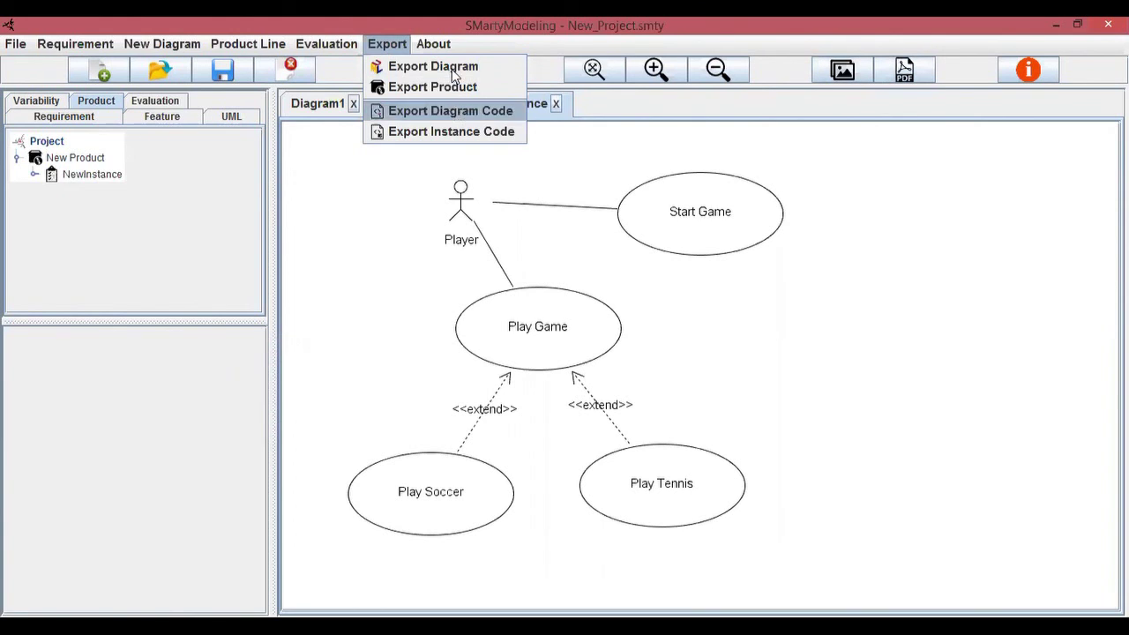
pyautogui.click(387, 44)
pyautogui.click(387, 44)
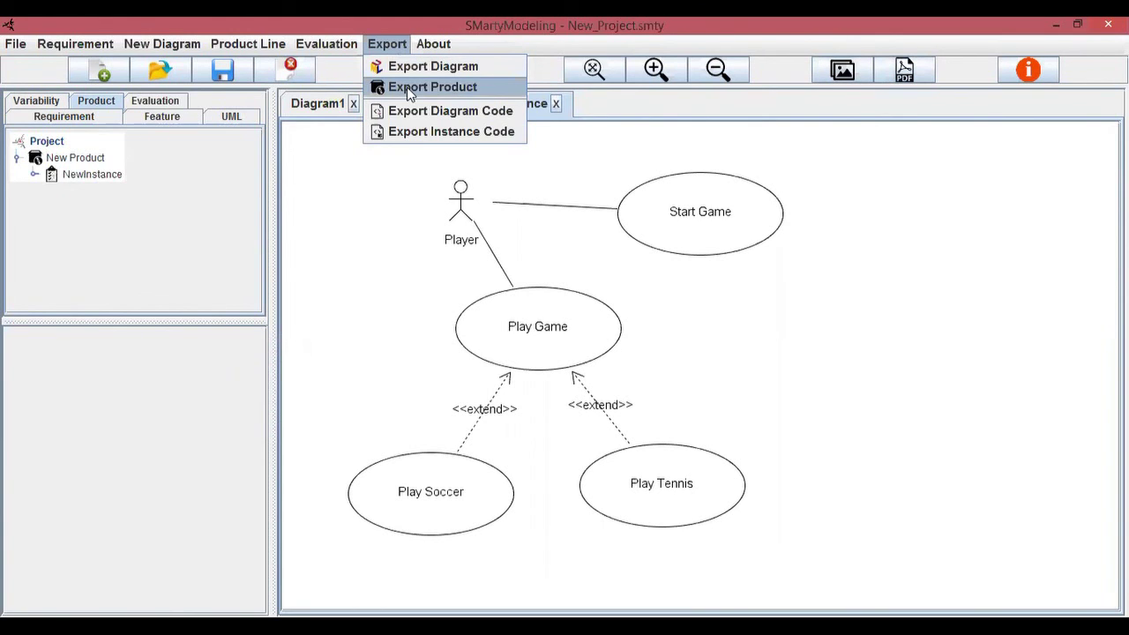
pyautogui.click(432, 86)
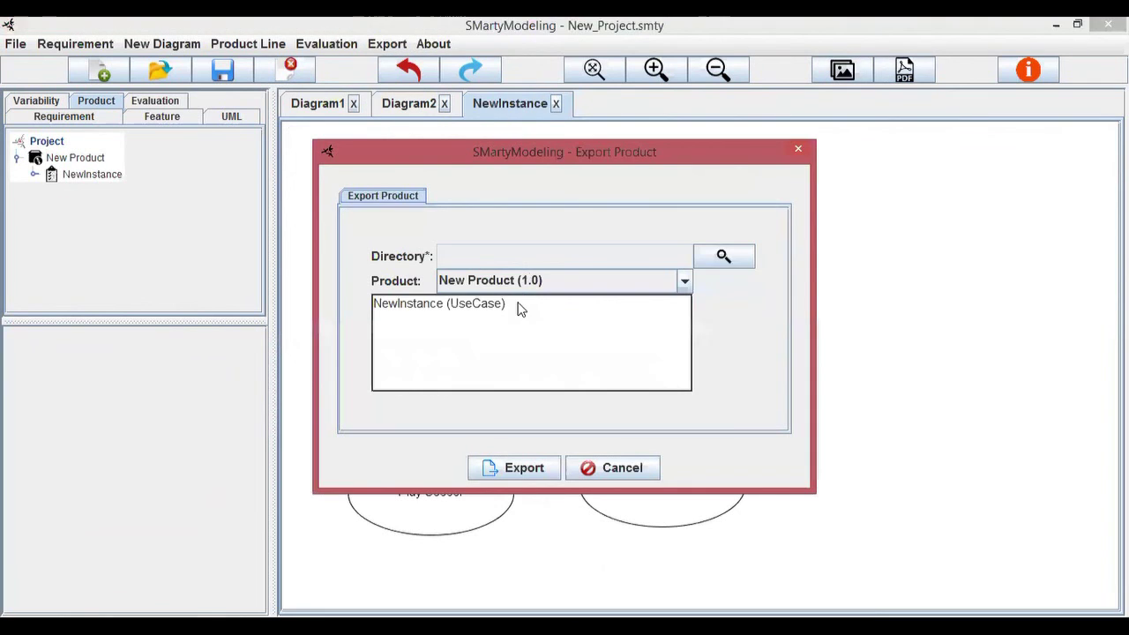
pyautogui.click(524, 303)
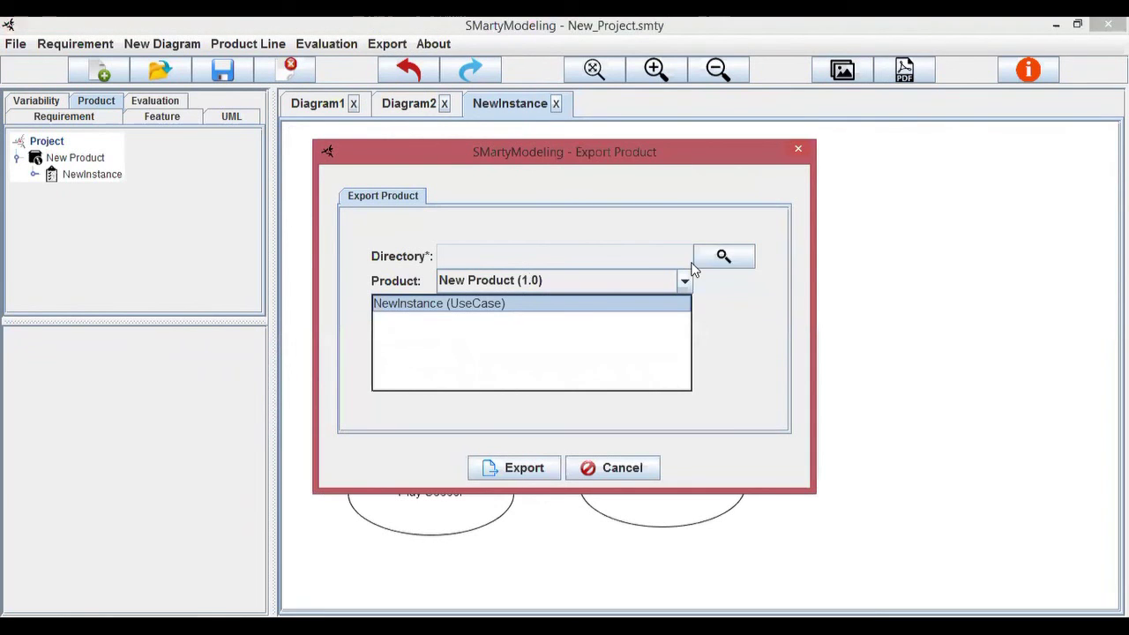
pyautogui.click(796, 155)
pyautogui.click(388, 43)
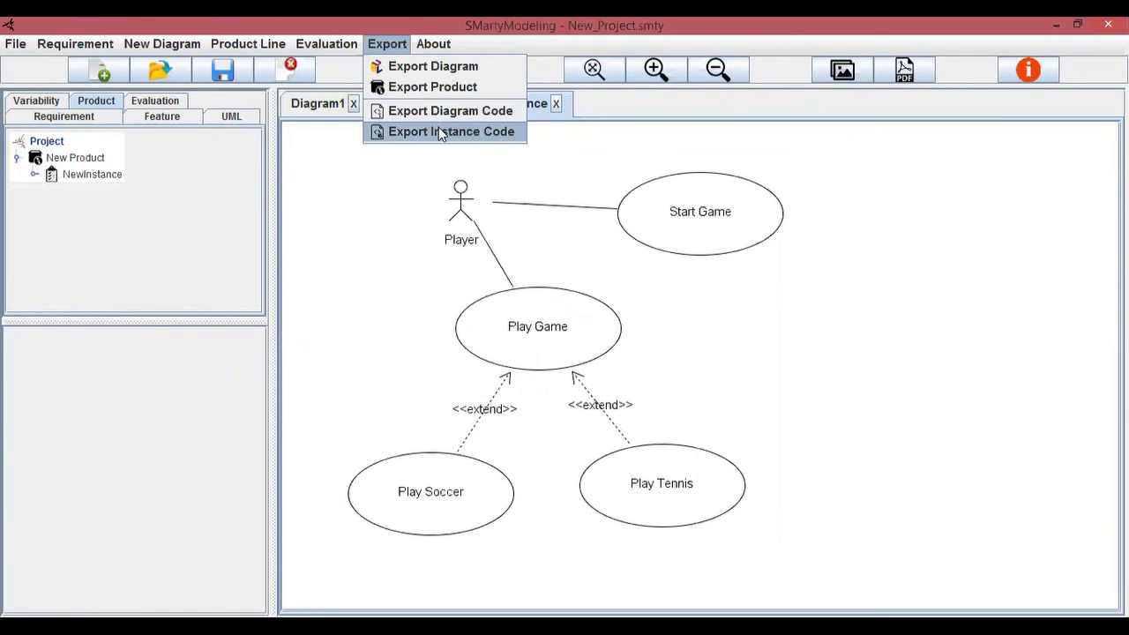
pyautogui.click(845, 125)
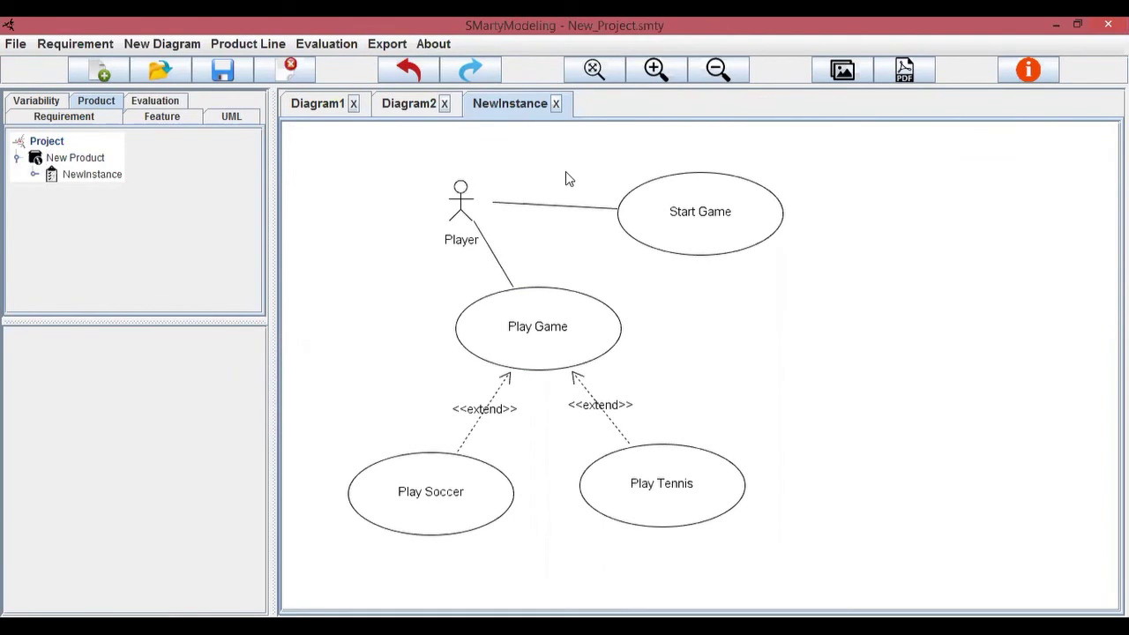